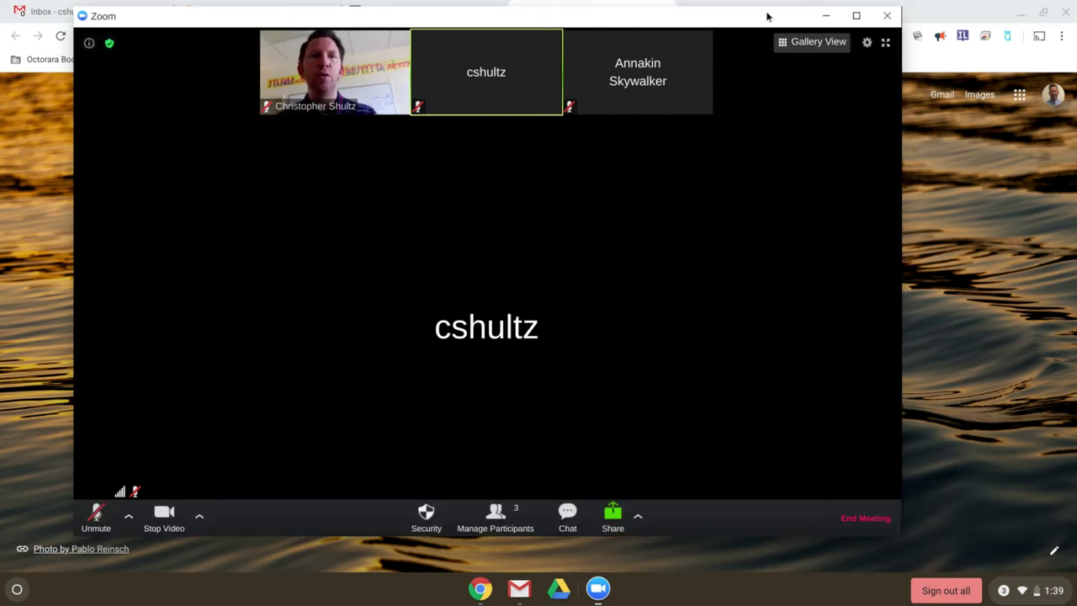
- Move the Zoom meeting window aside and minimize it to uncover the browser
{"action": "mouse_move", "coordinate": [759, 19]}
{"action": "left_mouse_down"}
{"action": "mouse_move", "coordinate": [804, 55]}
{"action": "mouse_move", "coordinate": [759, 33]}
{"action": "mouse_move", "coordinate": [777, 27]}
{"action": "left_mouse_up"}
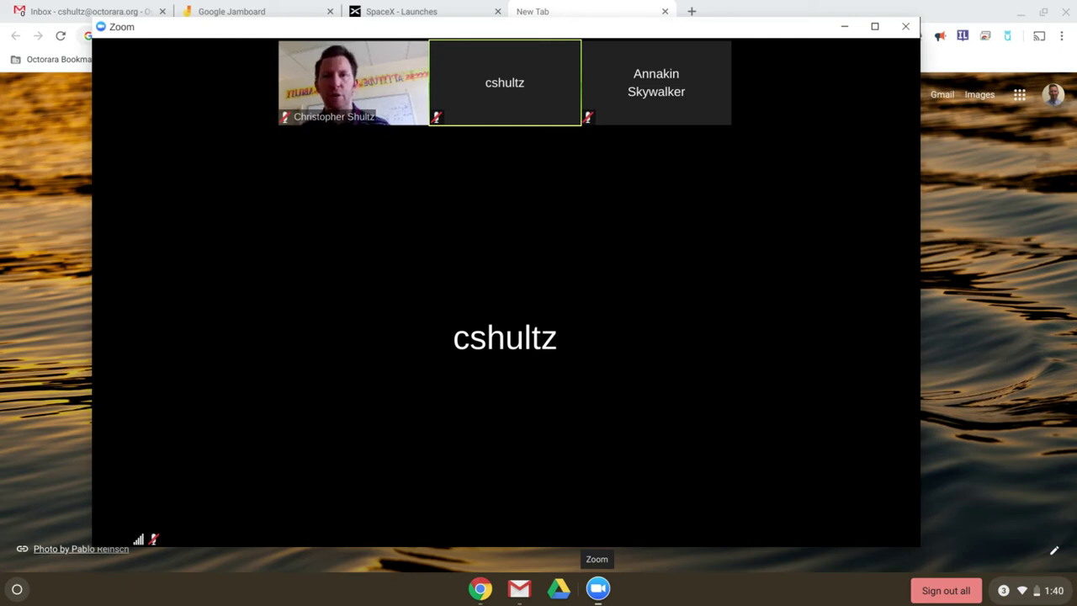
{"action": "mouse_move", "coordinate": [418, 301]}
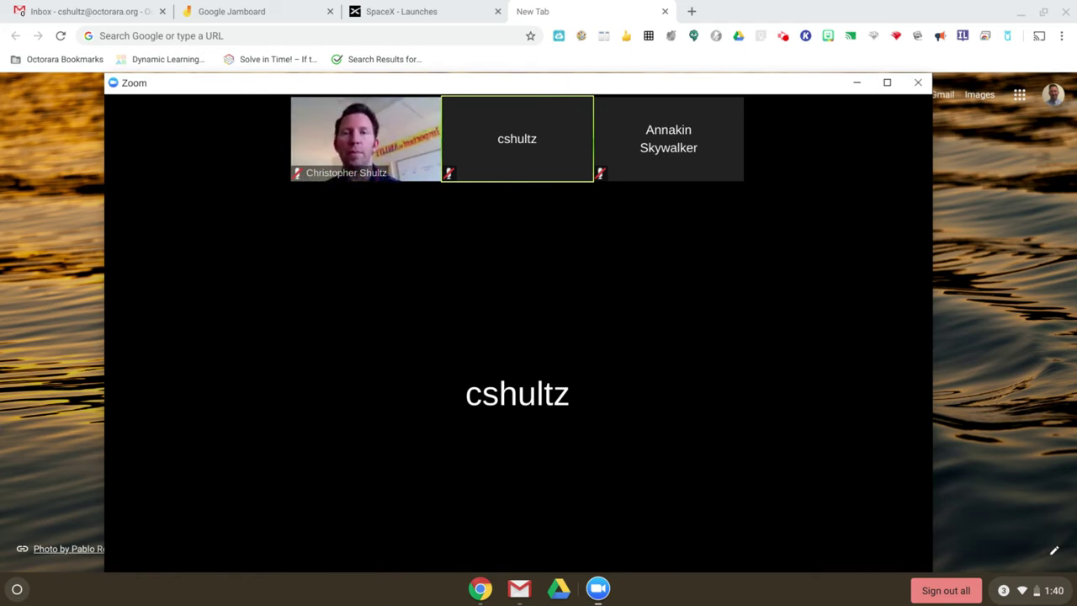
{"action": "left_click", "coordinate": [858, 85]}
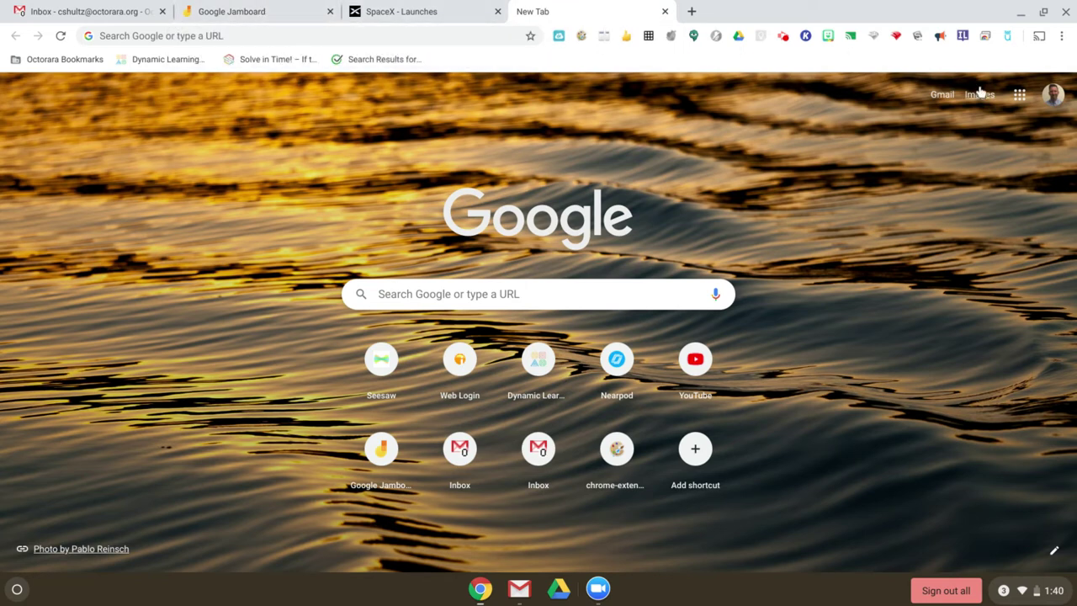
- Look through the full list of Google apps for Jamboard
{"action": "left_click", "coordinate": [1019, 97]}
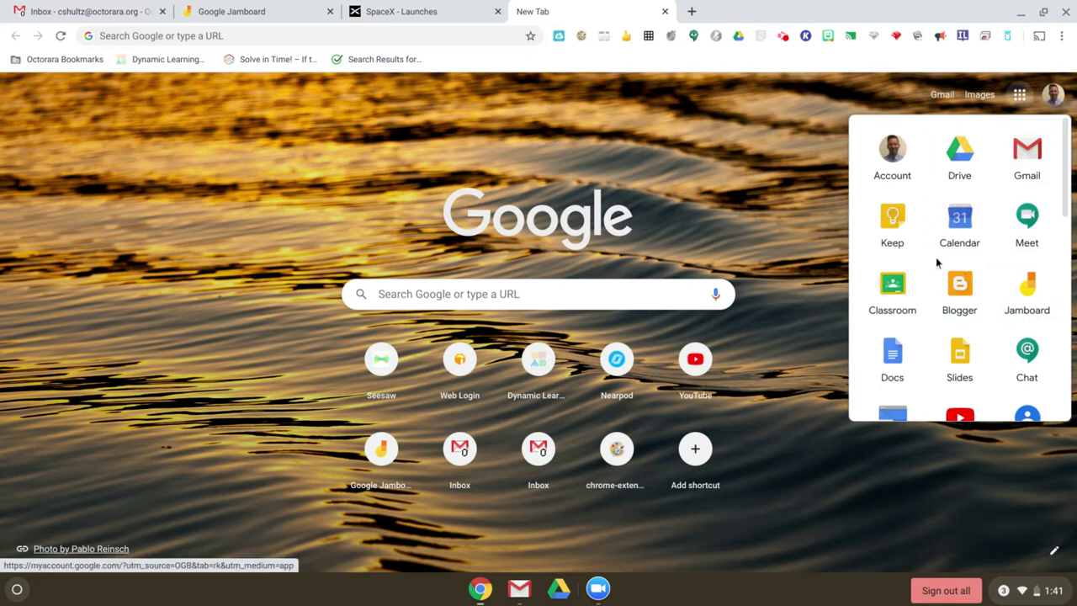
{"action": "scroll", "coordinate": [974, 222], "scroll_direction": "down", "scroll_amount": 3}
{"action": "scroll", "coordinate": [973, 222], "scroll_direction": "down", "scroll_amount": 5}
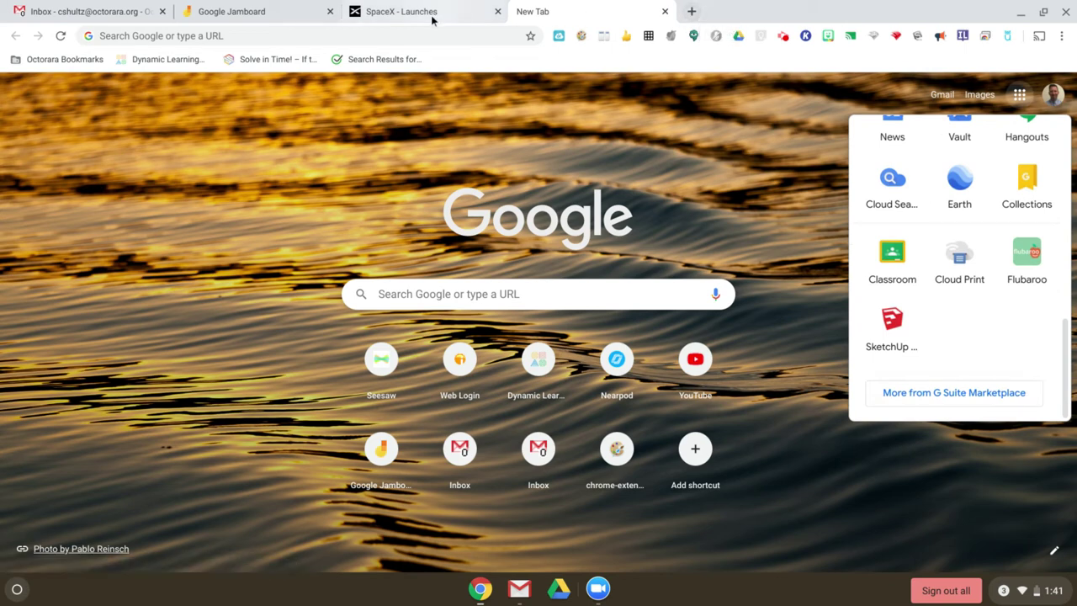
- Try to open jamboard.google.com in the current browser tab
{"action": "left_click", "coordinate": [413, 33]}
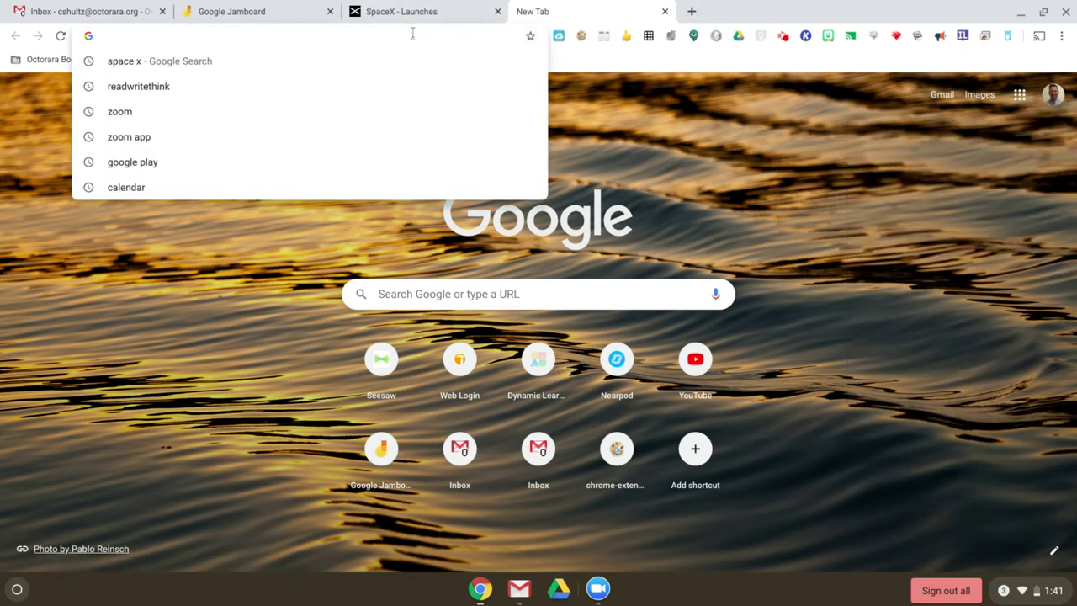
{"action": "type", "text": "jamb"}
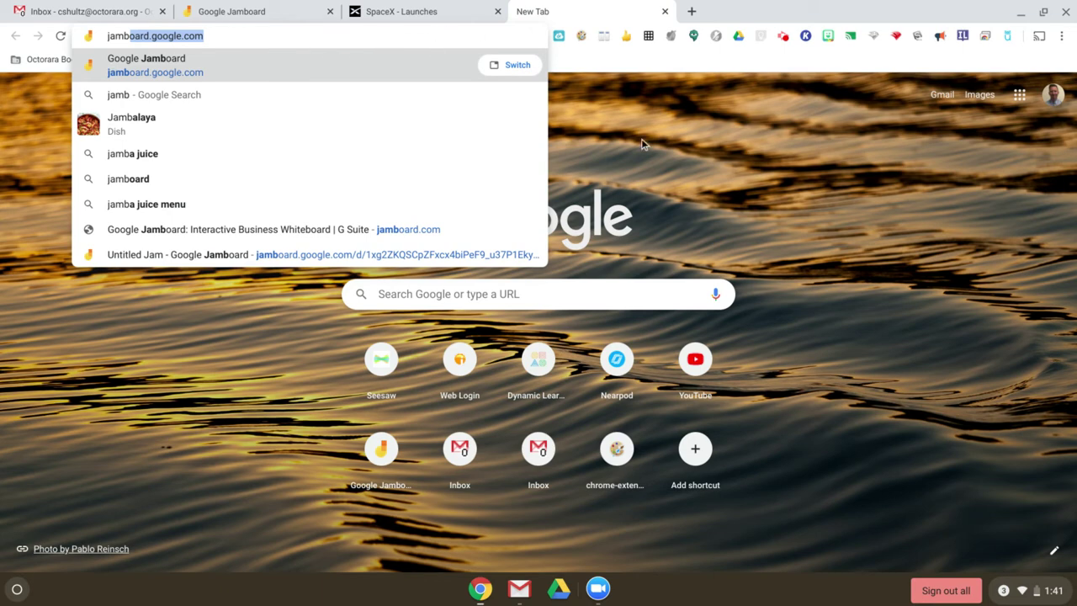
{"action": "key", "text": "Return"}
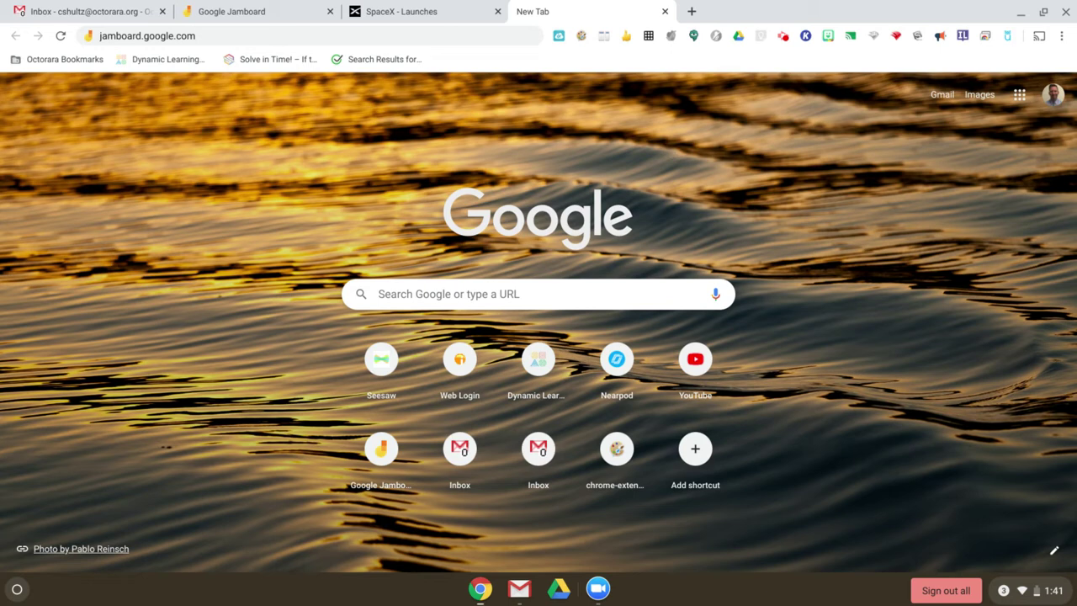
- Minimize and restore the browser window, and dock it to the right half of the screen
{"action": "left_click", "coordinate": [1021, 14]}
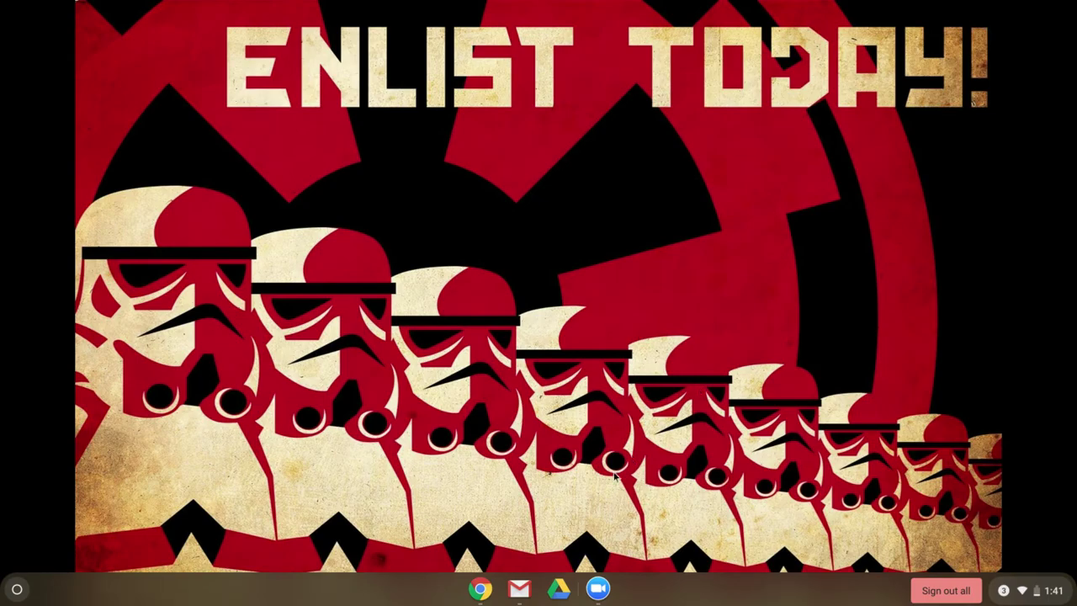
{"action": "left_click", "coordinate": [479, 589]}
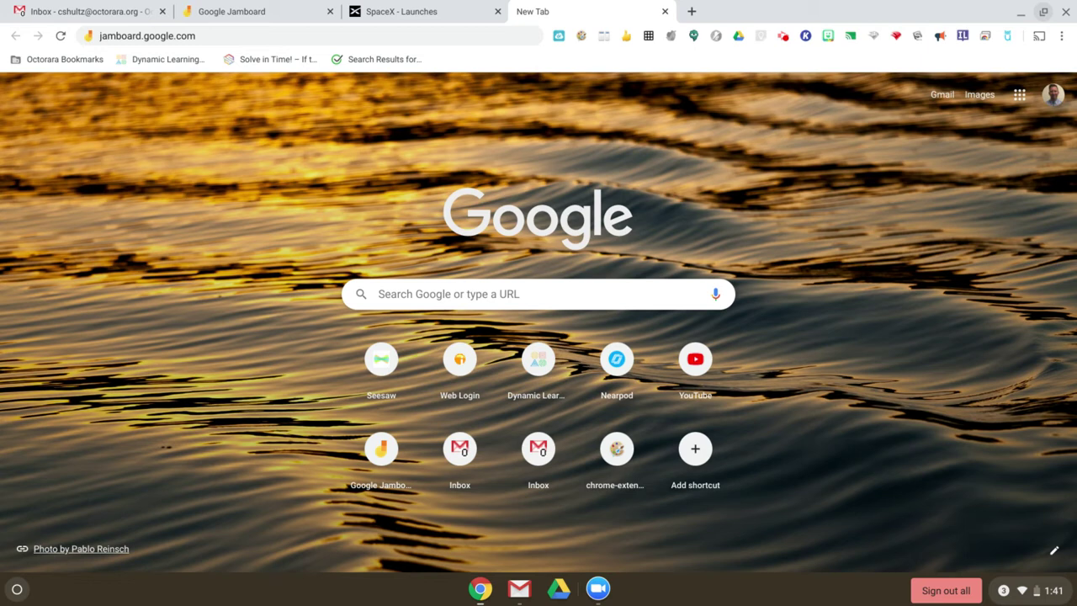
{"action": "mouse_move", "coordinate": [1042, 16]}
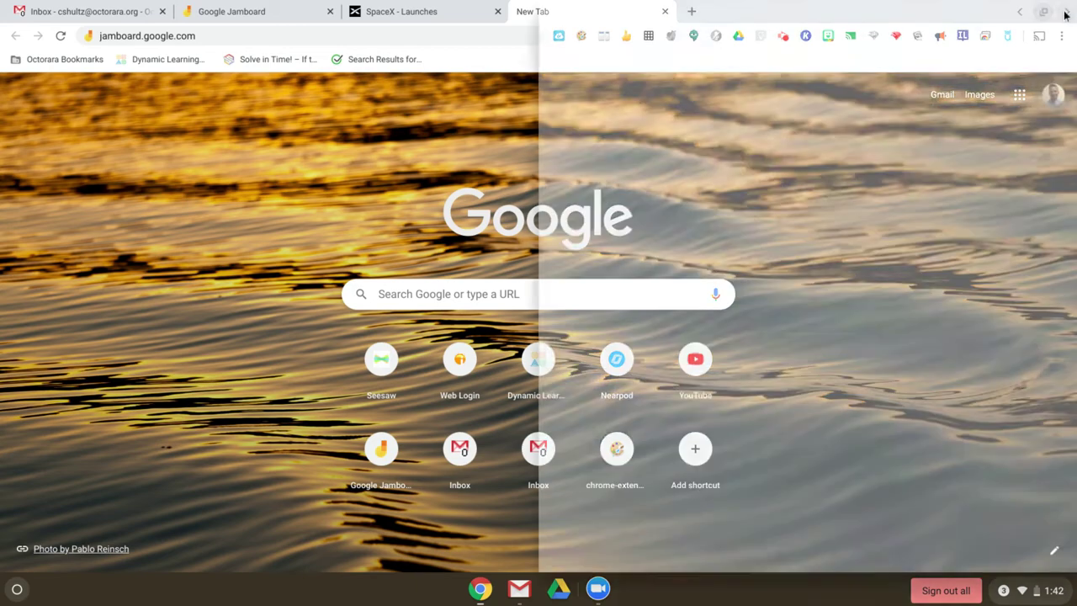
{"action": "left_click", "coordinate": [1068, 16]}
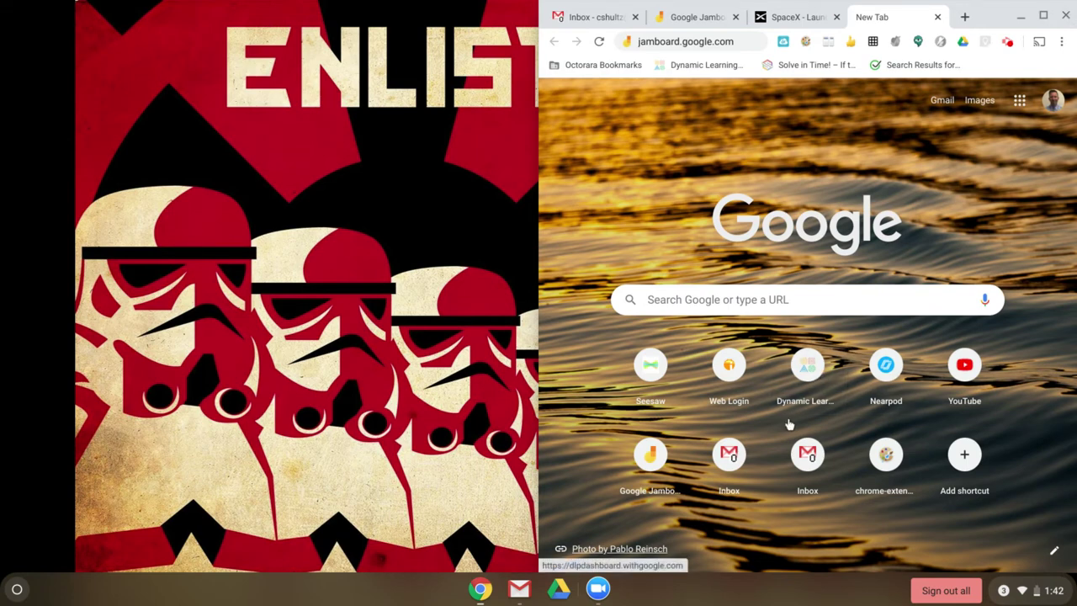
- Bring the Zoom meeting window back and narrow it to fit beside the browser
{"action": "left_click", "coordinate": [600, 590]}
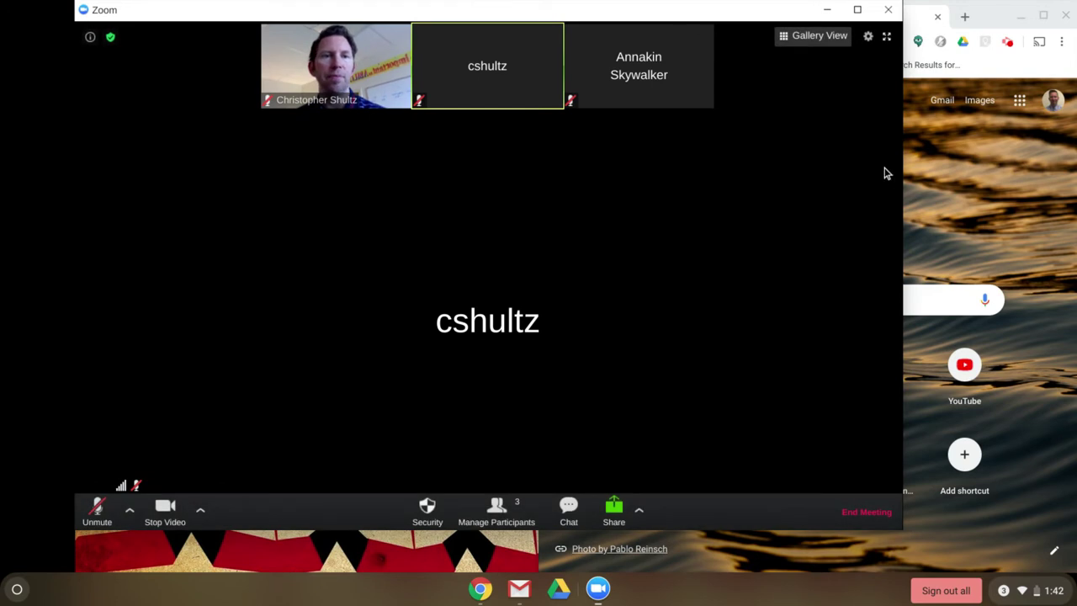
{"action": "left_click_drag", "start_coordinate": [904, 181], "coordinate": [411, 181]}
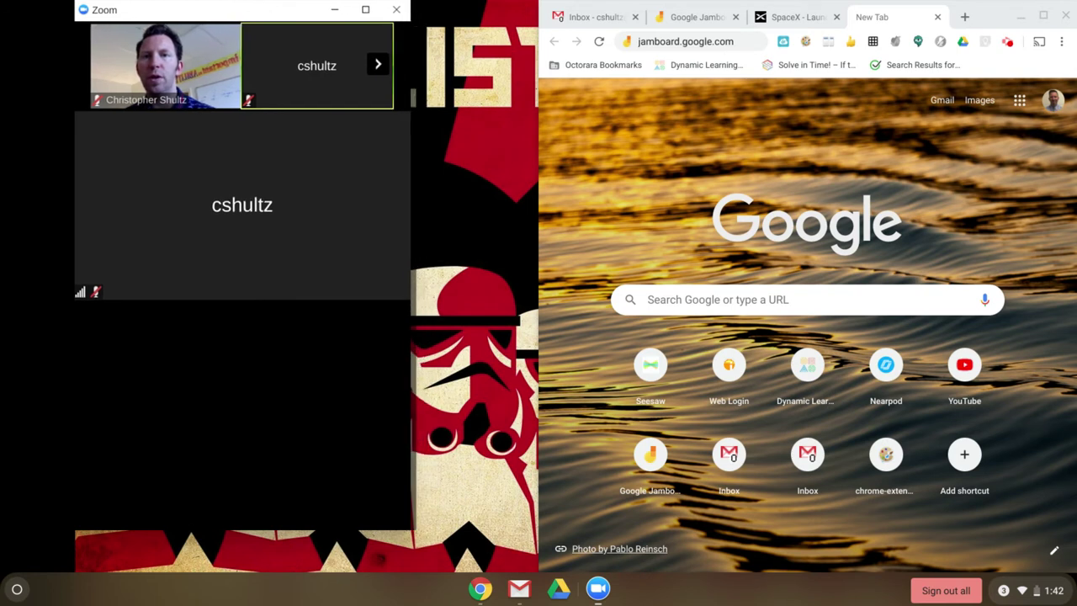
- Set the Zoom meeting to gallery view and widen the browser window up to the edge of the Zoom window
{"action": "mouse_move", "coordinate": [335, 99]}
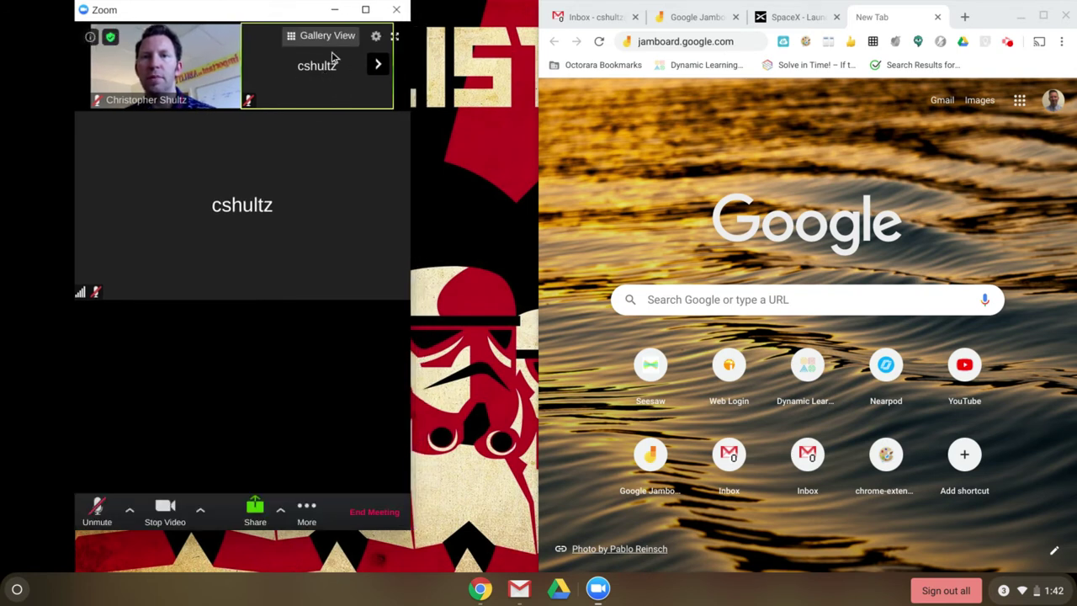
{"action": "left_click", "coordinate": [379, 64]}
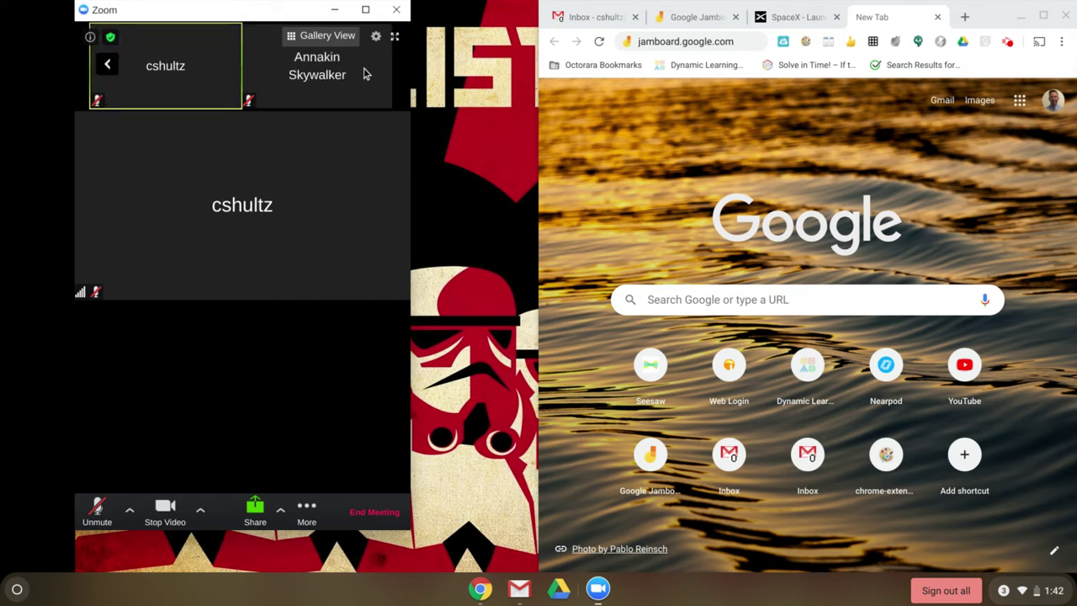
{"action": "left_click", "coordinate": [327, 36]}
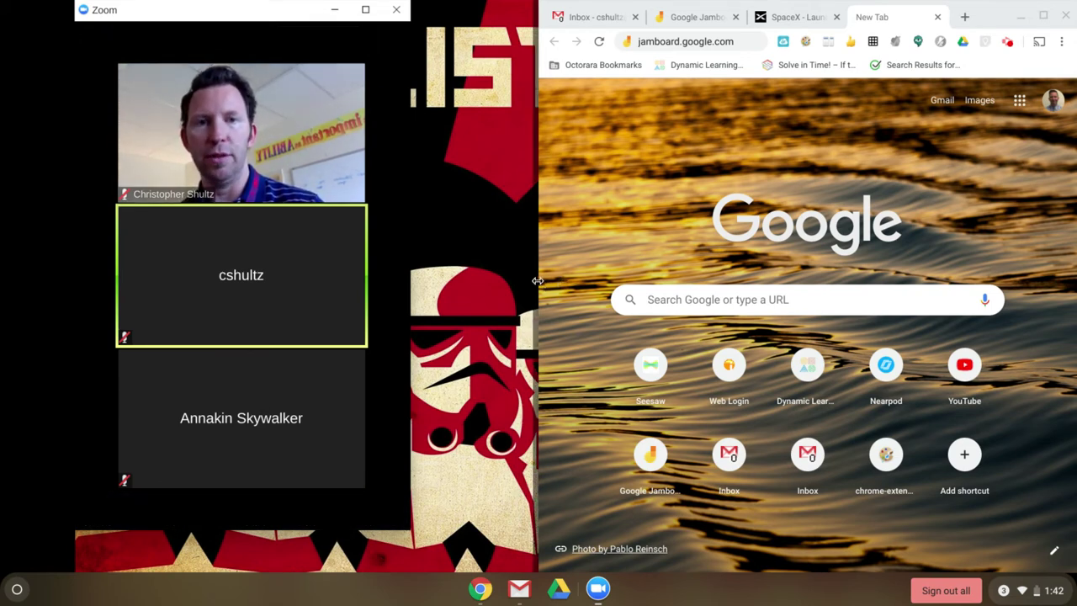
{"action": "left_click_drag", "start_coordinate": [537, 280], "coordinate": [410, 280]}
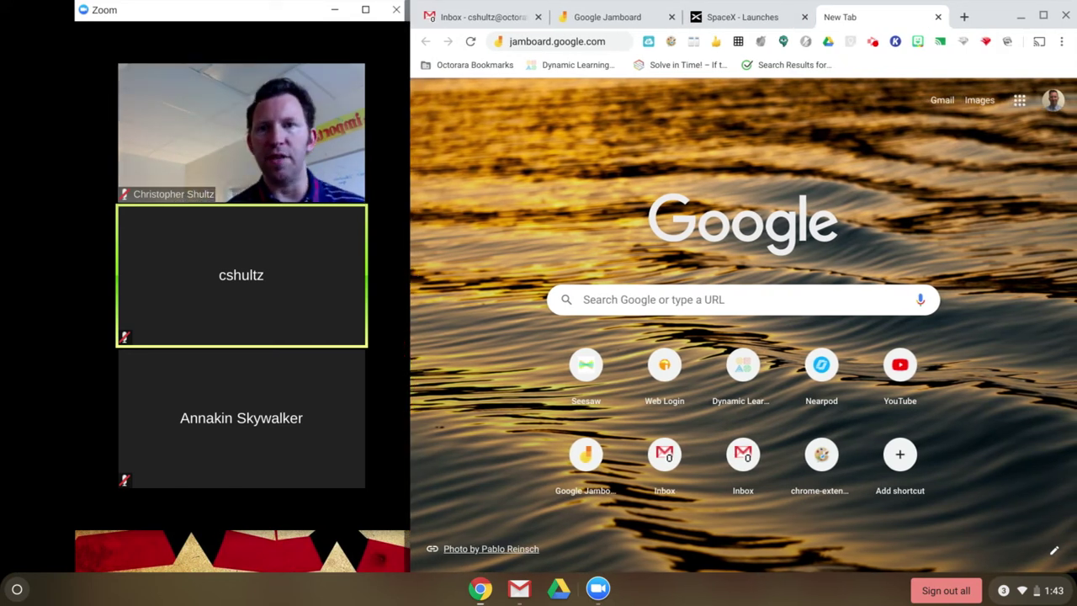
- Switch to the Google Jamboard tab already loaded in the browser and open the recent jam named Untitled Jam
{"action": "left_click", "coordinate": [620, 16]}
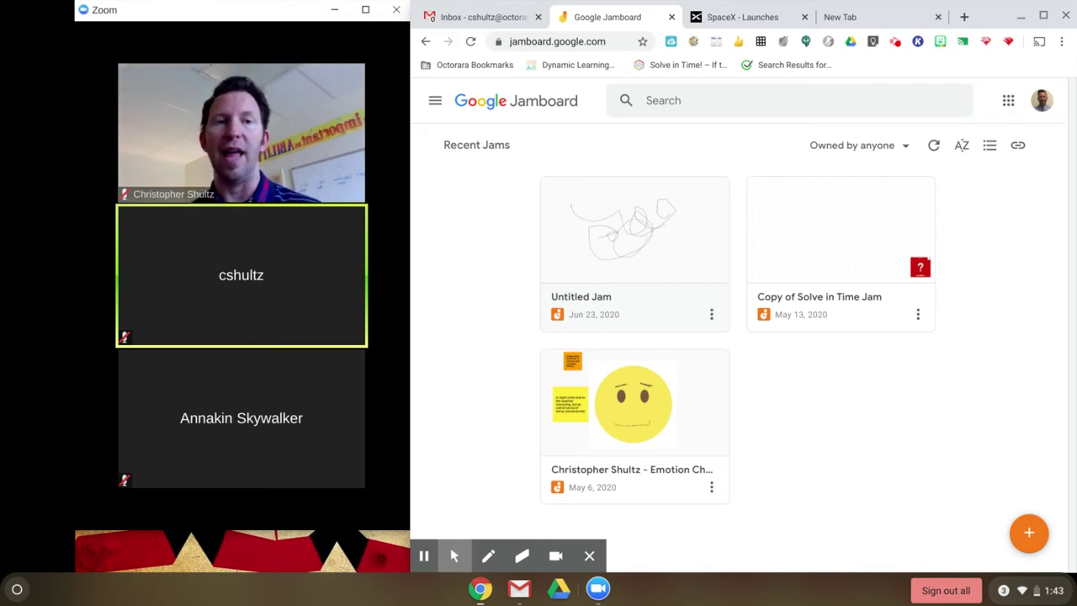
{"action": "left_click", "coordinate": [644, 240]}
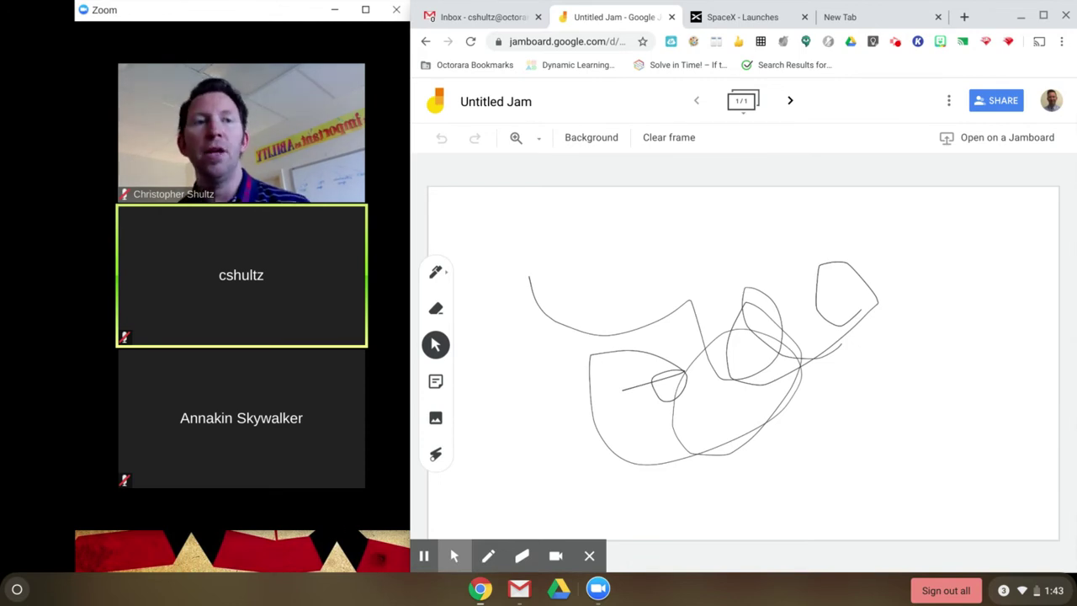
- Review the jam's sharing settings and its rename option, closing both without changing anything
{"action": "left_click", "coordinate": [1004, 102]}
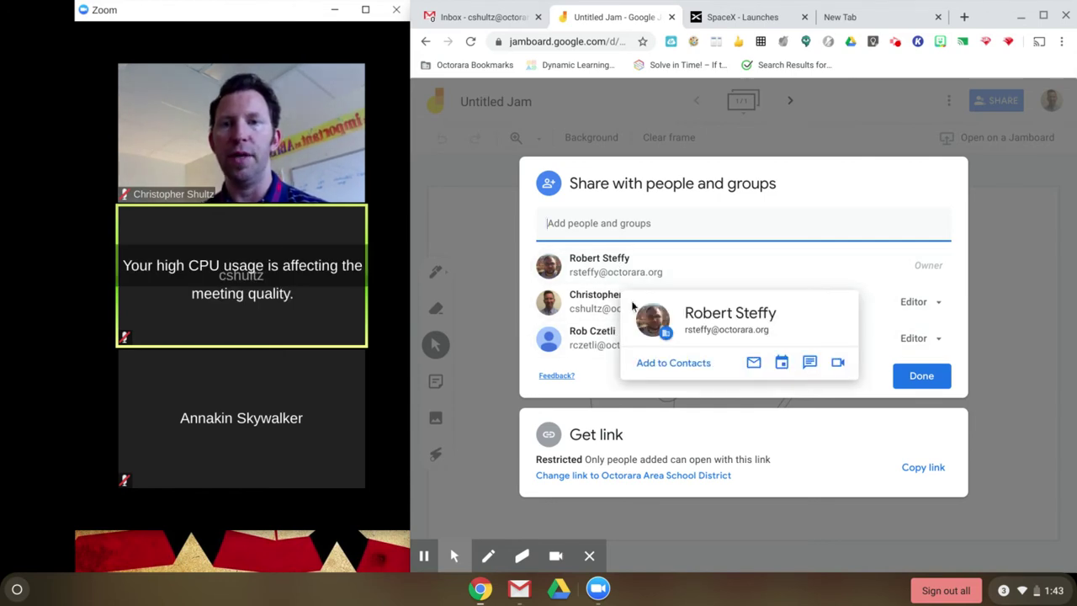
{"action": "mouse_move", "coordinate": [595, 341]}
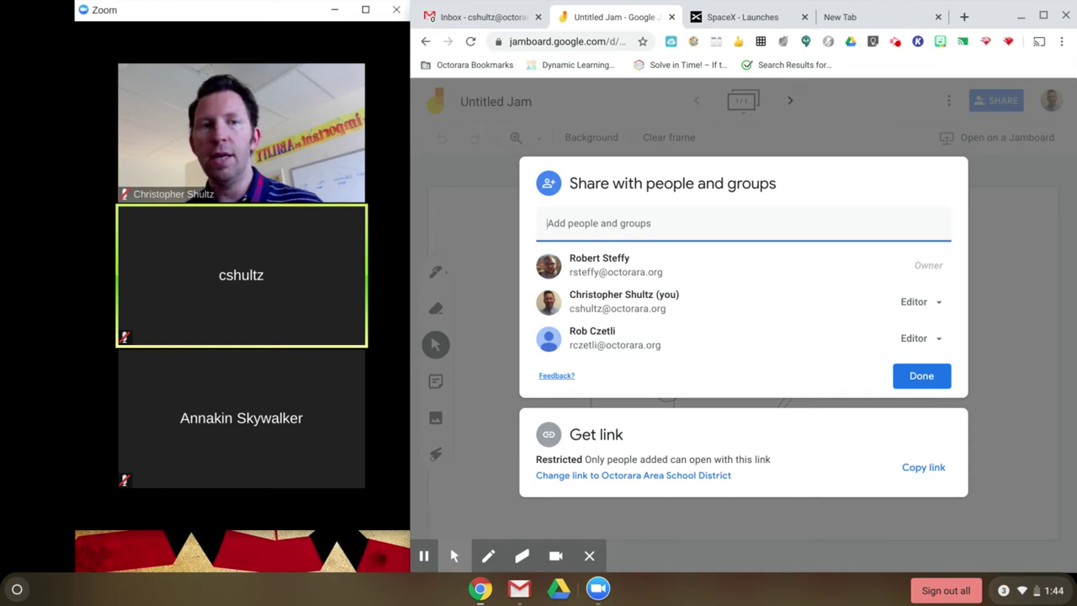
{"action": "left_click", "coordinate": [1021, 232]}
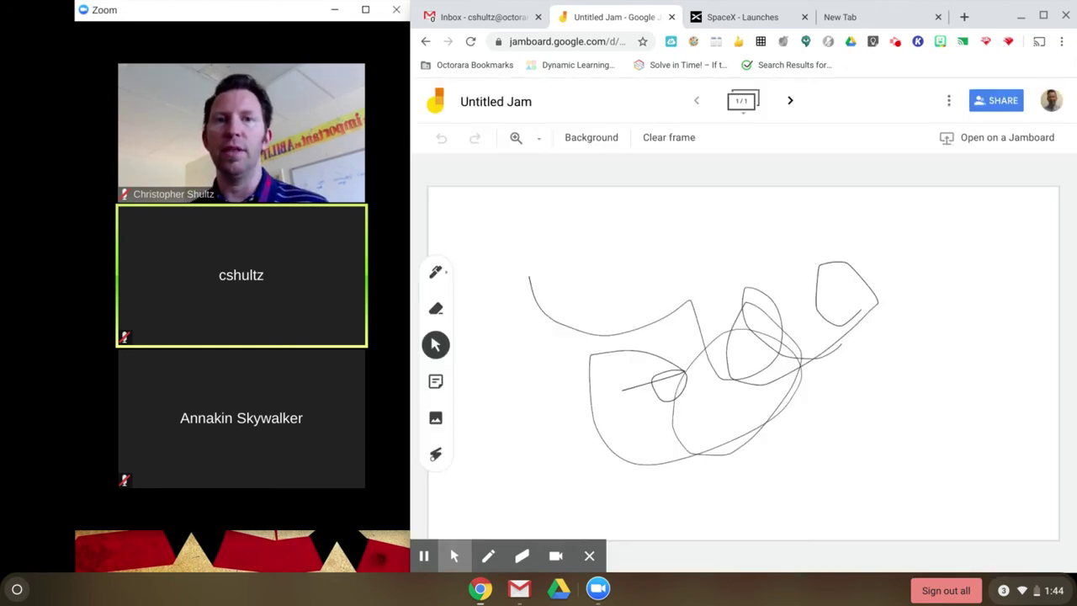
{"action": "left_click", "coordinate": [486, 102]}
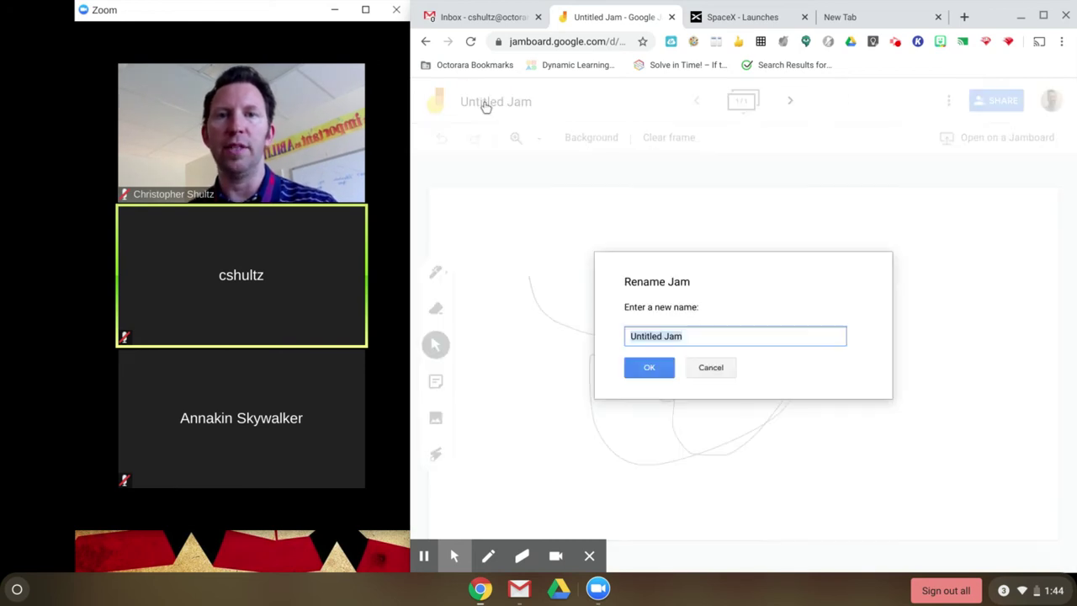
{"action": "left_click", "coordinate": [708, 368]}
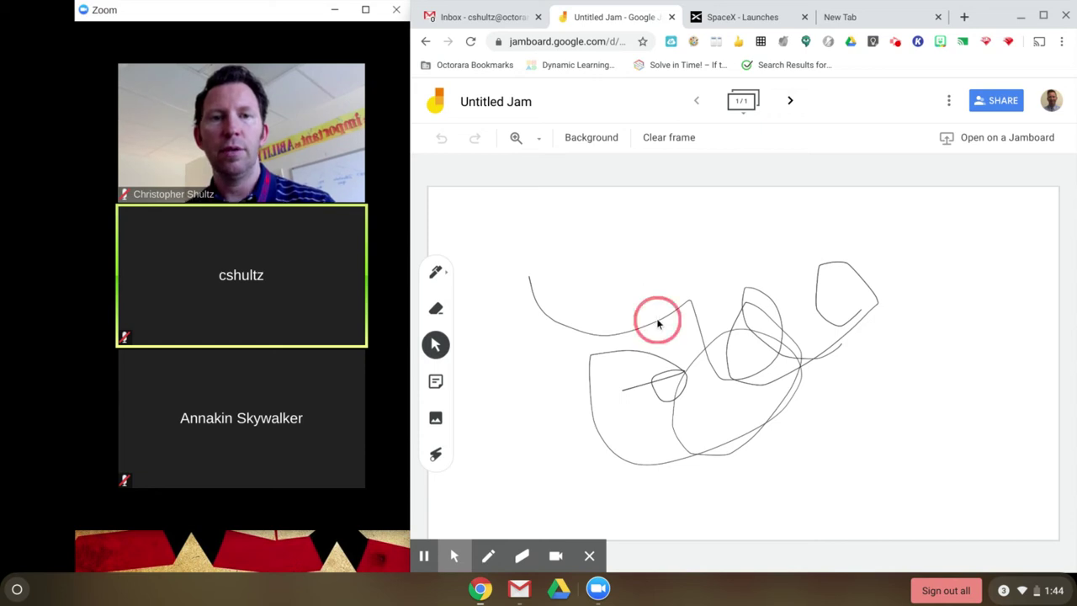
- Add a yellow sticky note reading "hello" to the jam
{"action": "left_click", "coordinate": [438, 383]}
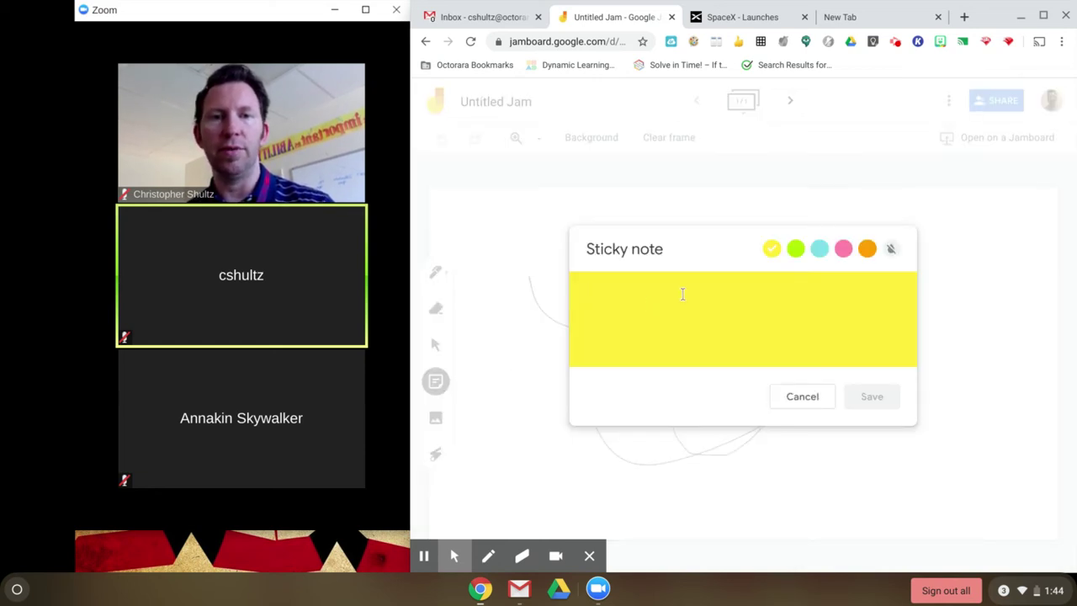
{"action": "type", "text": "hello"}
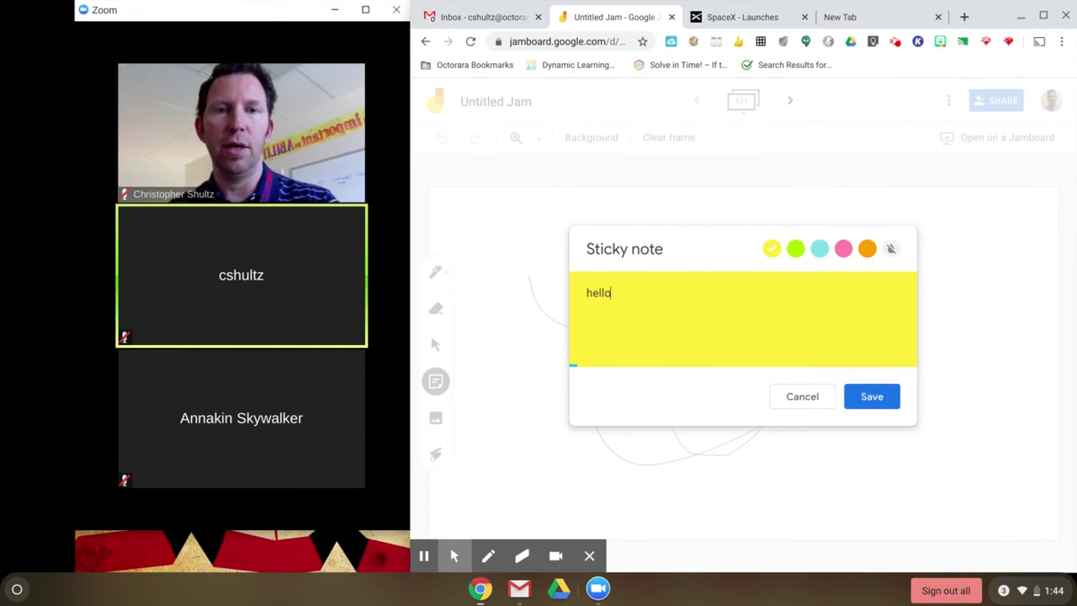
{"action": "left_click", "coordinate": [872, 403]}
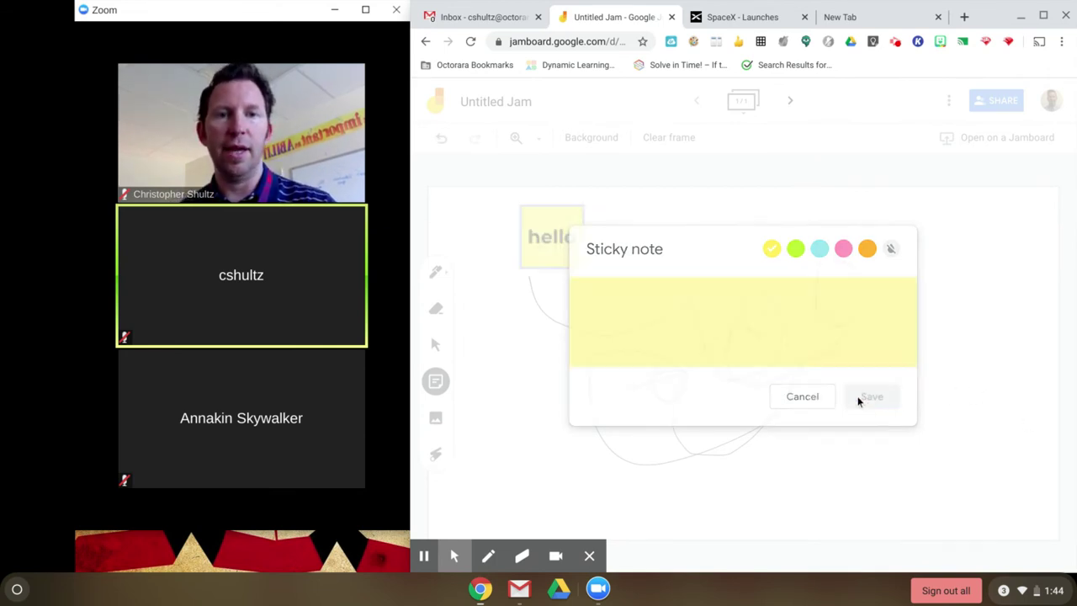
{"action": "left_click", "coordinate": [814, 396]}
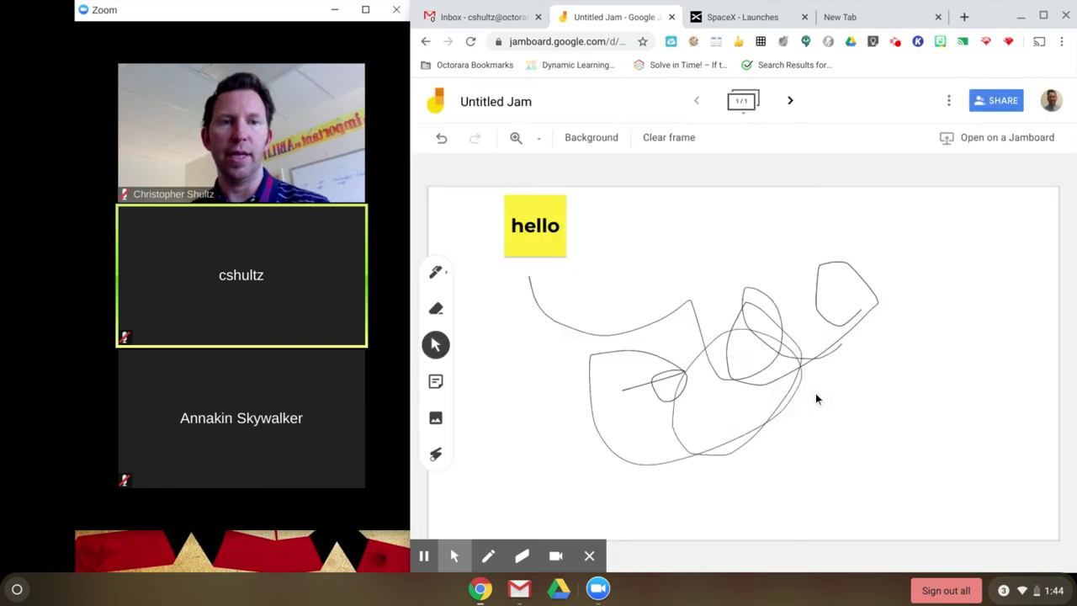
- Shrink the "hello" sticky note slightly and delete it from the frame
{"action": "left_click", "coordinate": [543, 241]}
{"action": "mouse_move", "coordinate": [567, 259]}
{"action": "left_mouse_down"}
{"action": "mouse_move", "coordinate": [632, 361]}
{"action": "mouse_move", "coordinate": [556, 246]}
{"action": "left_mouse_up"}
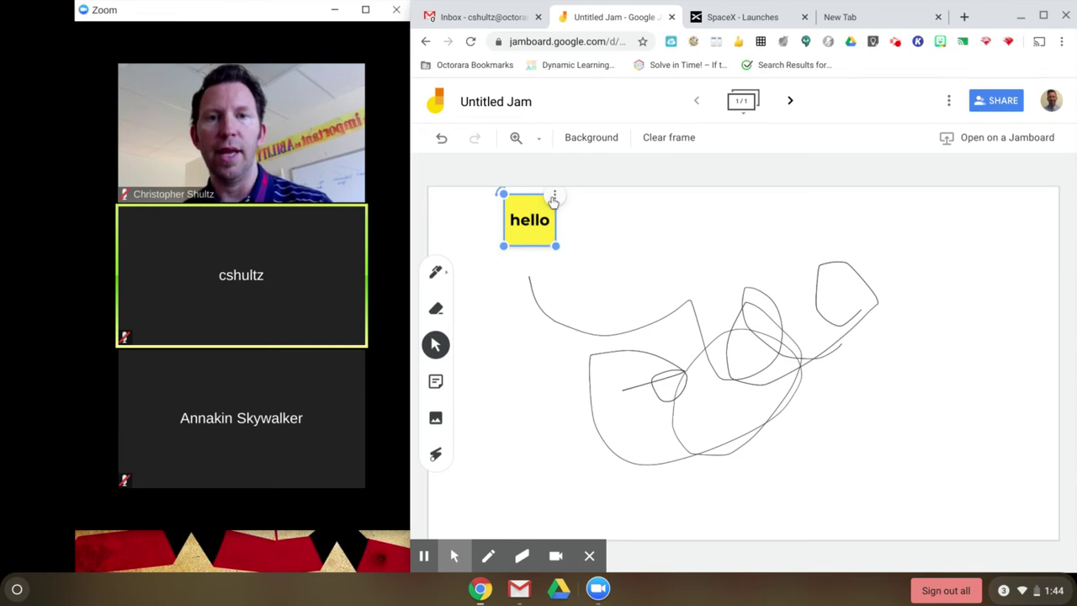
{"action": "left_click", "coordinate": [554, 195]}
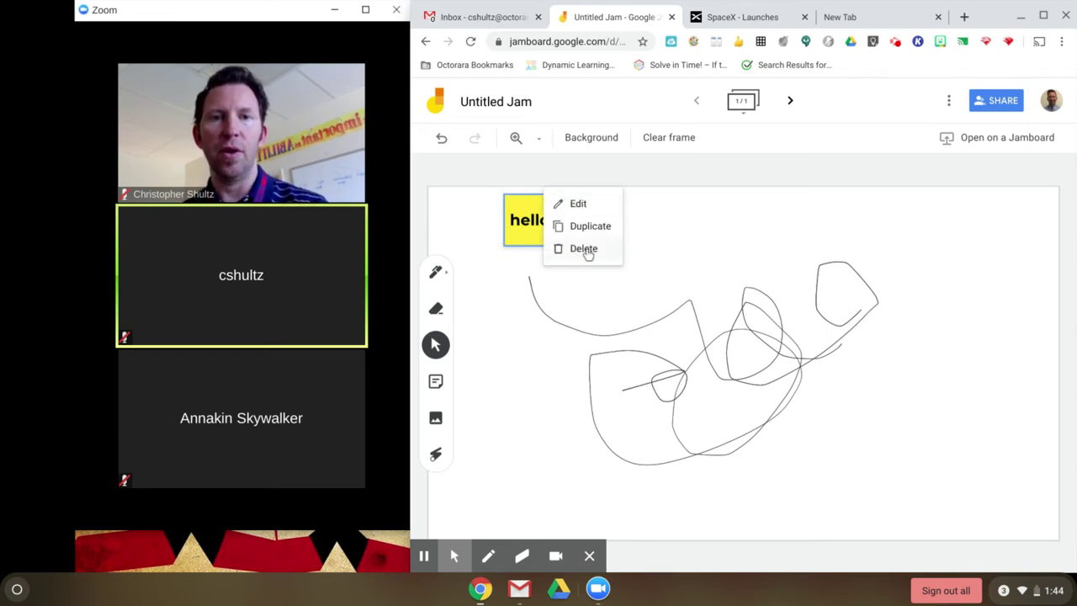
{"action": "left_click", "coordinate": [587, 250]}
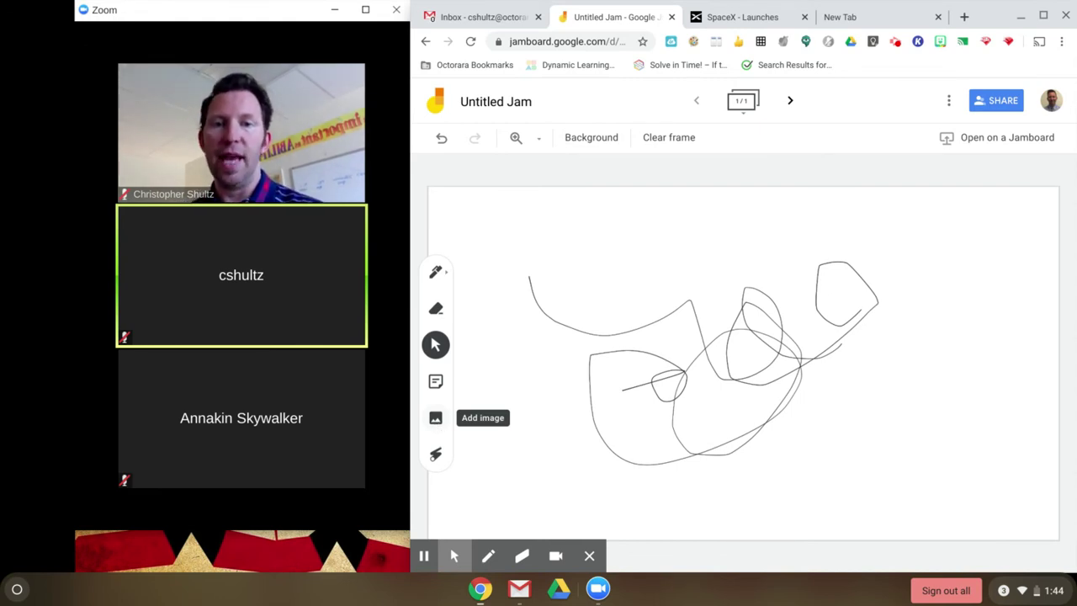
- Insert the second result of a Google image search for "The Fonze" into the jam
{"action": "left_click", "coordinate": [436, 417]}
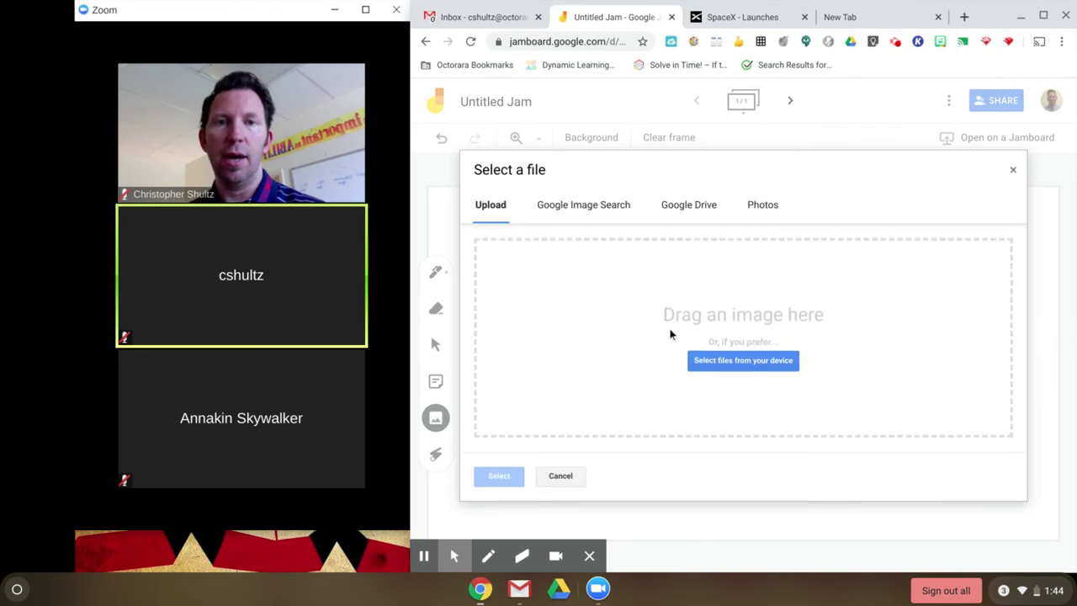
{"action": "left_click", "coordinate": [601, 211]}
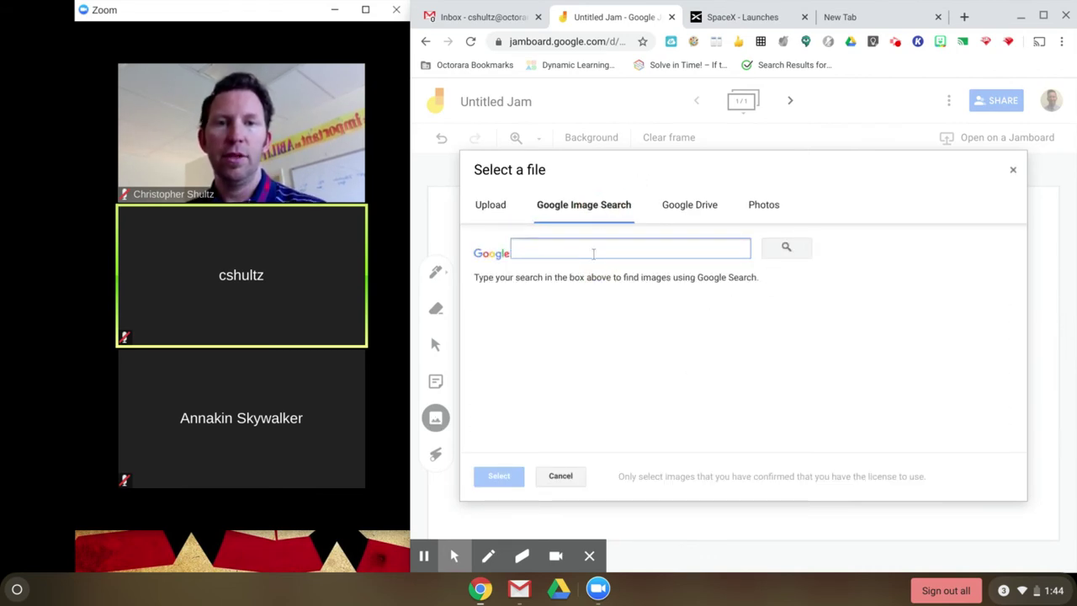
{"action": "type", "text": "The Fonze"}
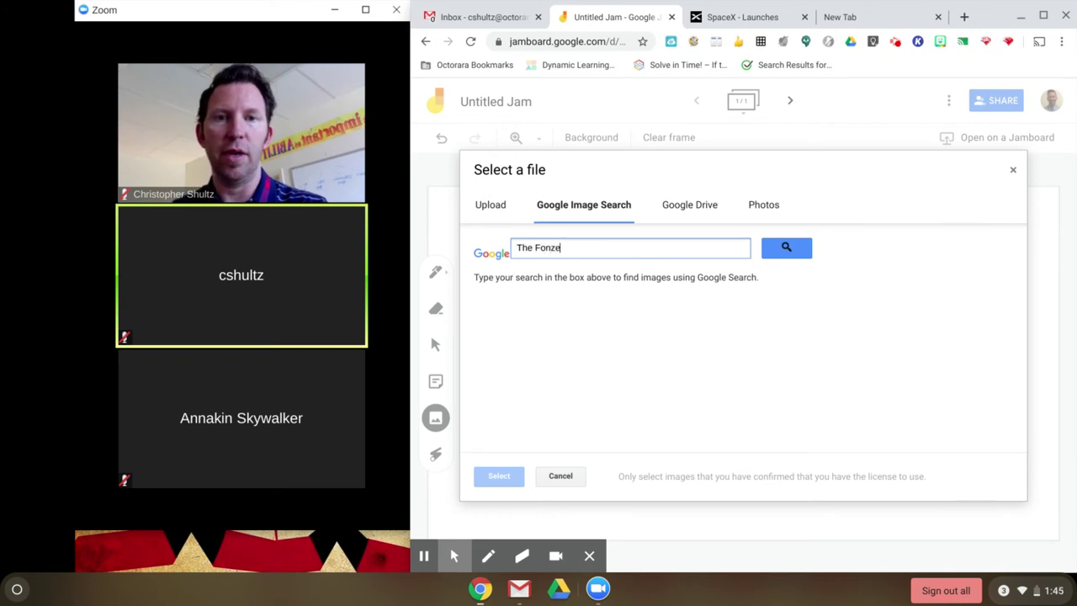
{"action": "key", "text": "Return"}
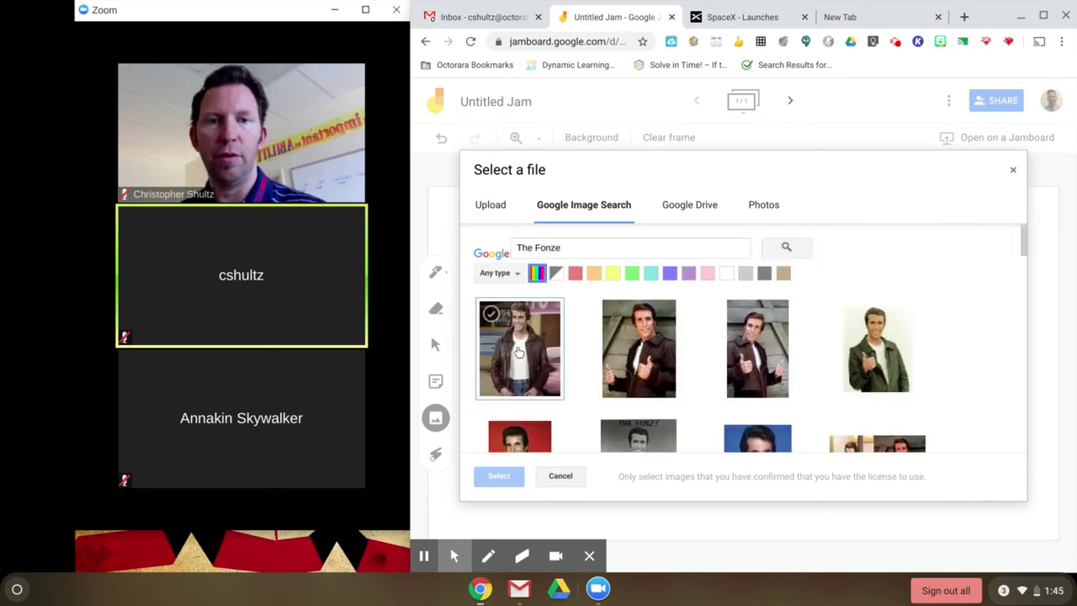
{"action": "left_click", "coordinate": [610, 359]}
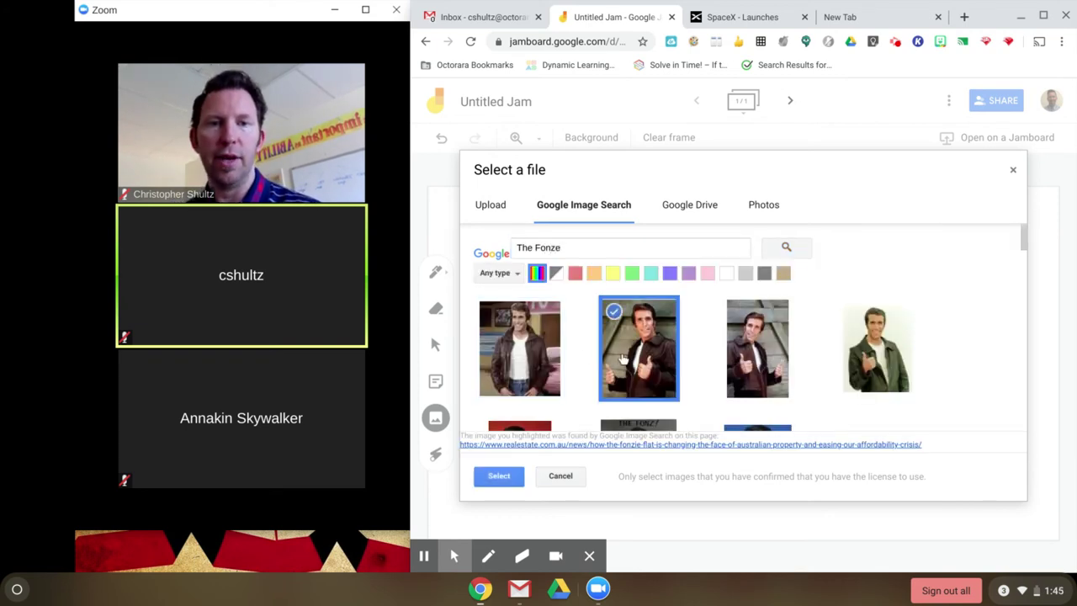
{"action": "left_click", "coordinate": [498, 477]}
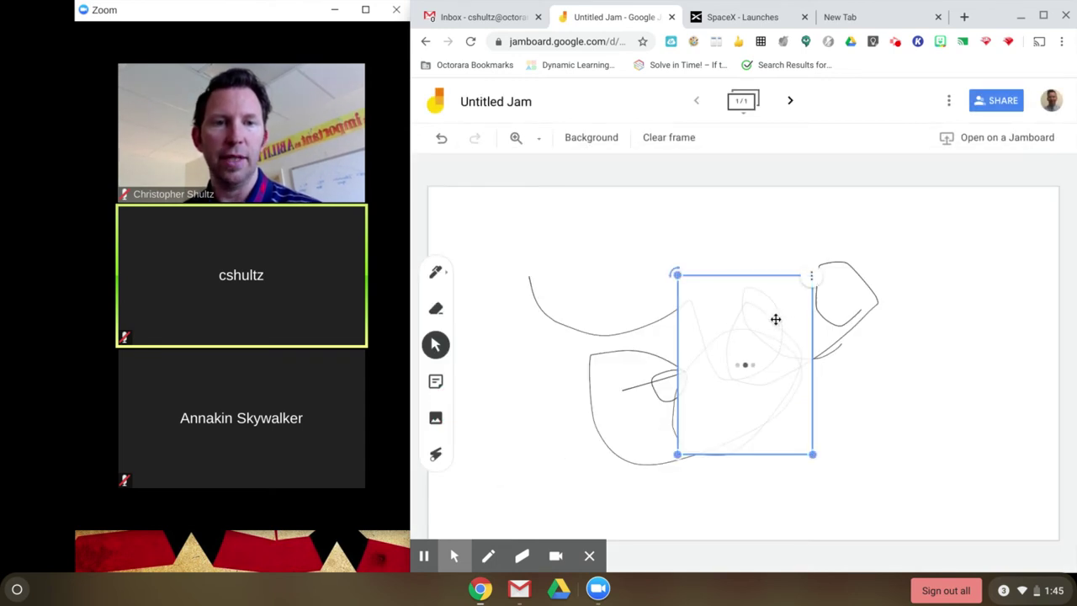
- Move the inserted photo to the upper-right corner of the frame, clear of the drawn scribbles
{"action": "left_click_drag", "start_coordinate": [796, 317], "coordinate": [987, 250]}
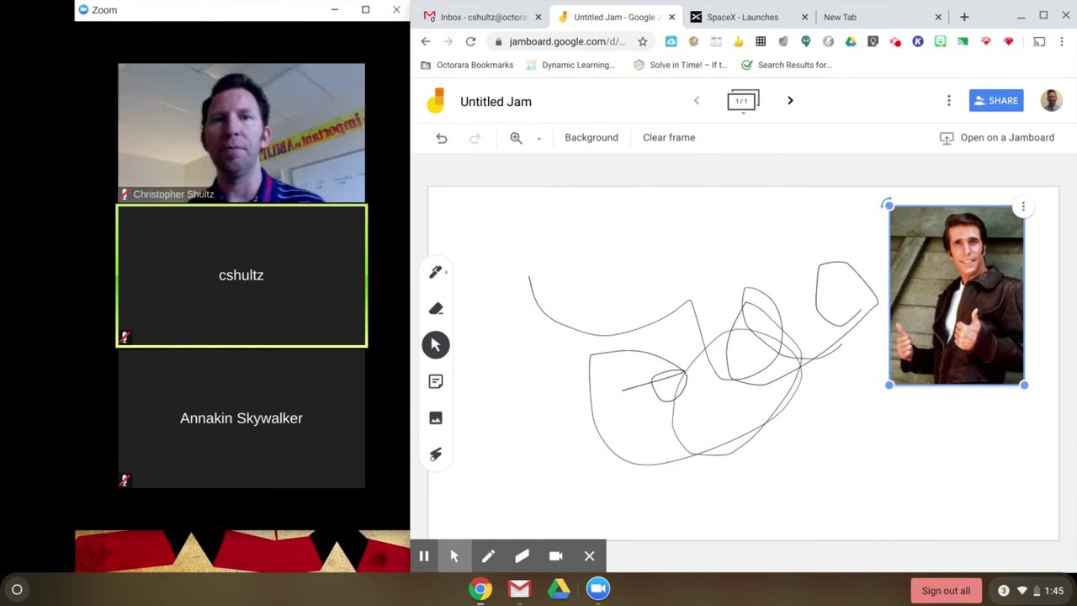
{"action": "left_click", "coordinate": [665, 243]}
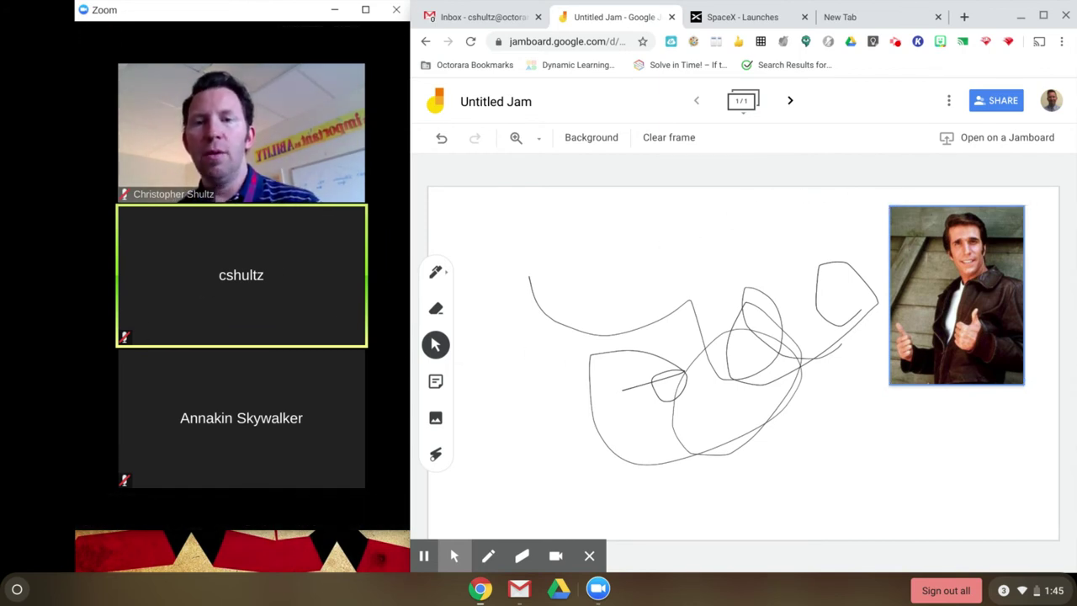
{"action": "left_click", "coordinate": [968, 311]}
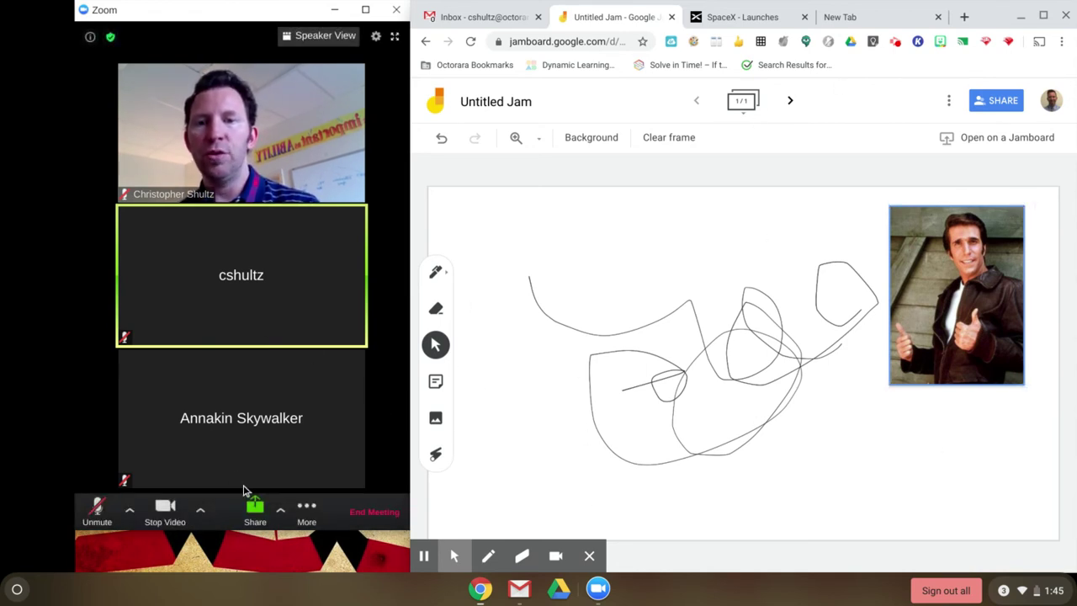
- Share the Chrome window showing Untitled Jam as an application window in the Zoom meeting
{"action": "left_click", "coordinate": [256, 509]}
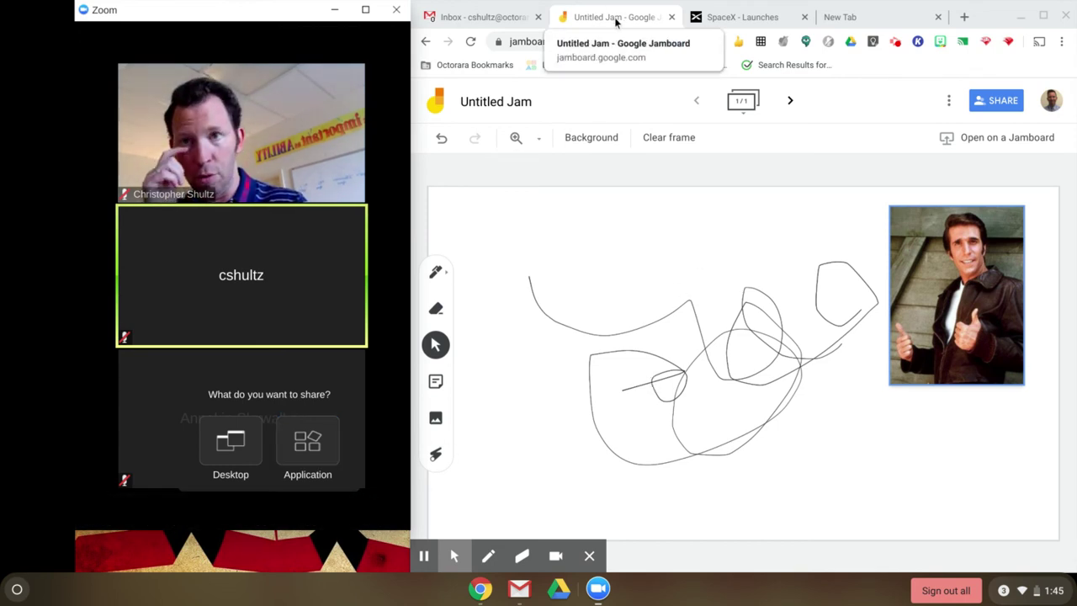
{"action": "left_click", "coordinate": [315, 443]}
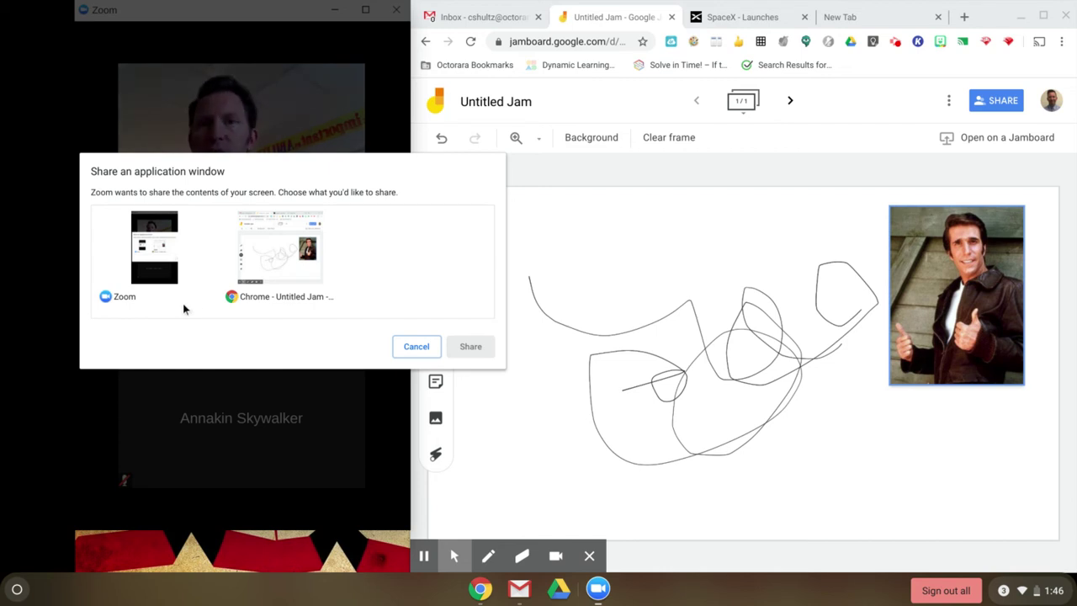
{"action": "left_click", "coordinate": [259, 248]}
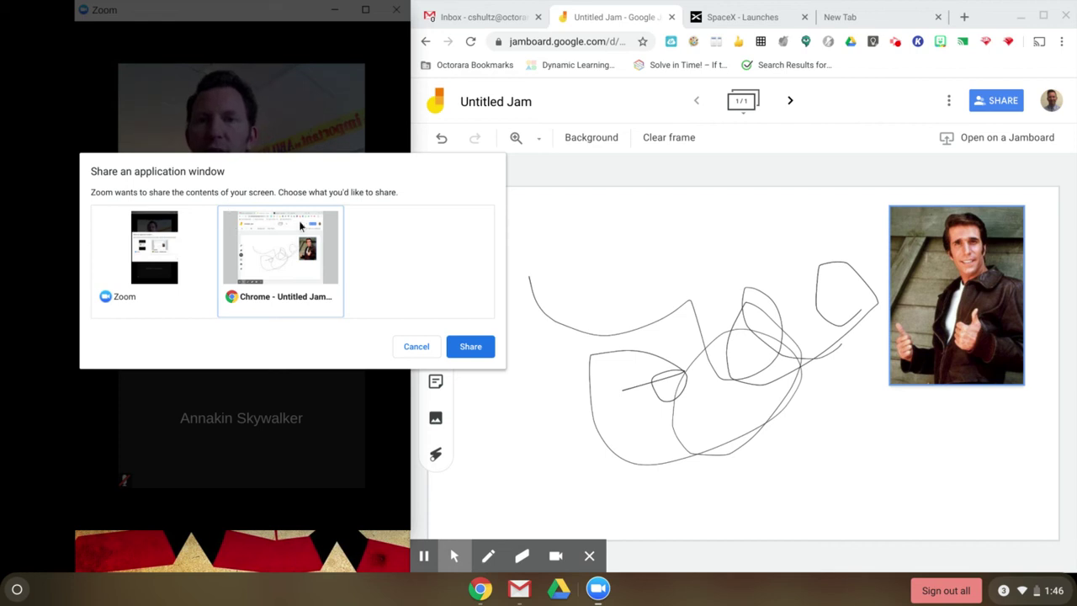
{"action": "double_click", "coordinate": [316, 292]}
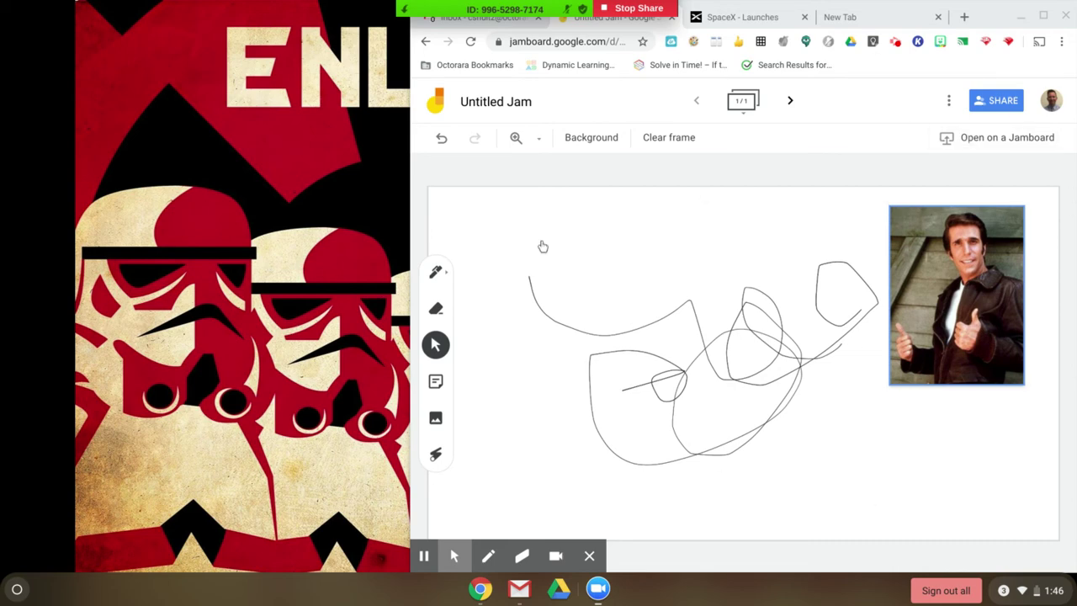
- Deselect the photo and handwrite "hello" with the pen across the upper part of the frame
{"action": "left_click", "coordinate": [921, 367]}
{"action": "left_click", "coordinate": [644, 359]}
{"action": "left_click", "coordinate": [516, 289]}
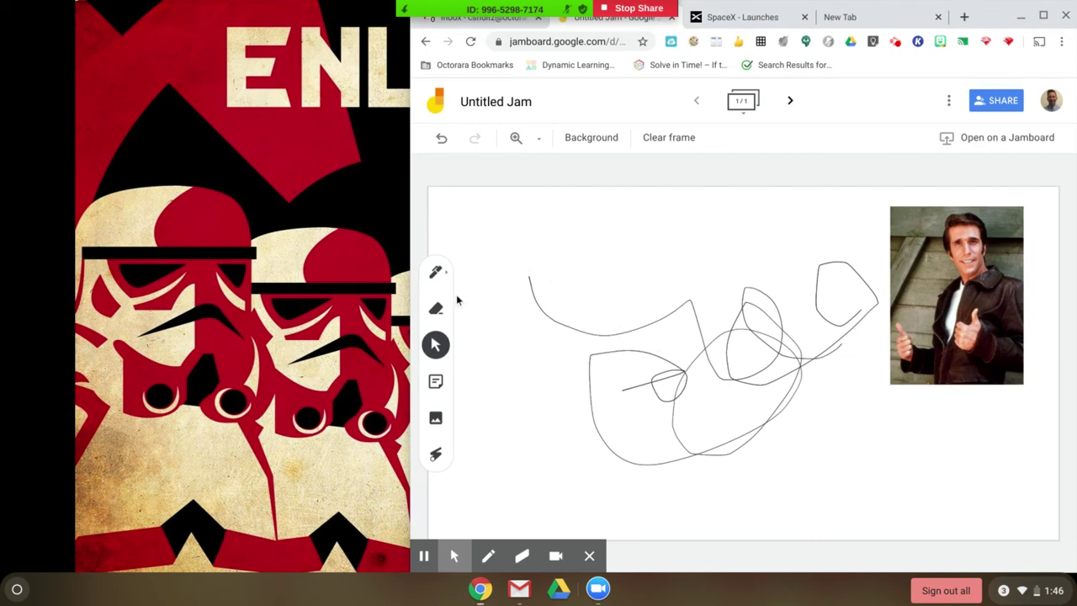
{"action": "left_click", "coordinate": [436, 274]}
{"action": "mouse_move", "coordinate": [499, 236]}
{"action": "left_mouse_down"}
{"action": "mouse_move", "coordinate": [520, 284]}
{"action": "mouse_move", "coordinate": [554, 313]}
{"action": "mouse_move", "coordinate": [631, 313]}
{"action": "left_mouse_up"}
{"action": "left_click_drag", "start_coordinate": [617, 238], "coordinate": [644, 296]}
{"action": "left_click_drag", "start_coordinate": [655, 217], "coordinate": [691, 294]}
{"action": "left_click_drag", "start_coordinate": [717, 246], "coordinate": [714, 252]}
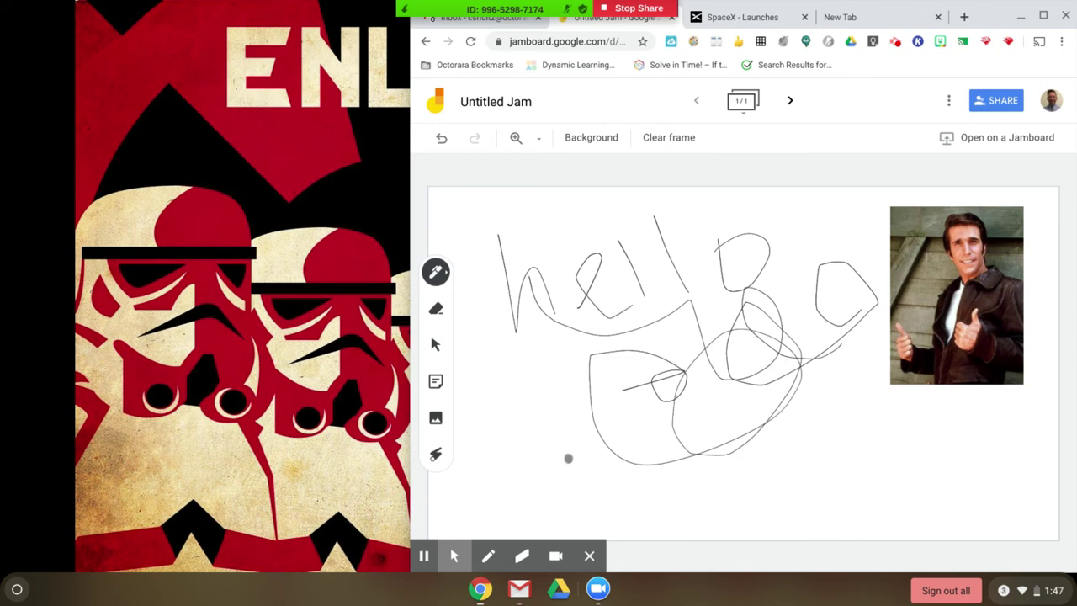
- Bring the Zoom meeting window back into view during the share and narrow it to fit beside the browser
{"action": "left_click", "coordinate": [600, 592]}
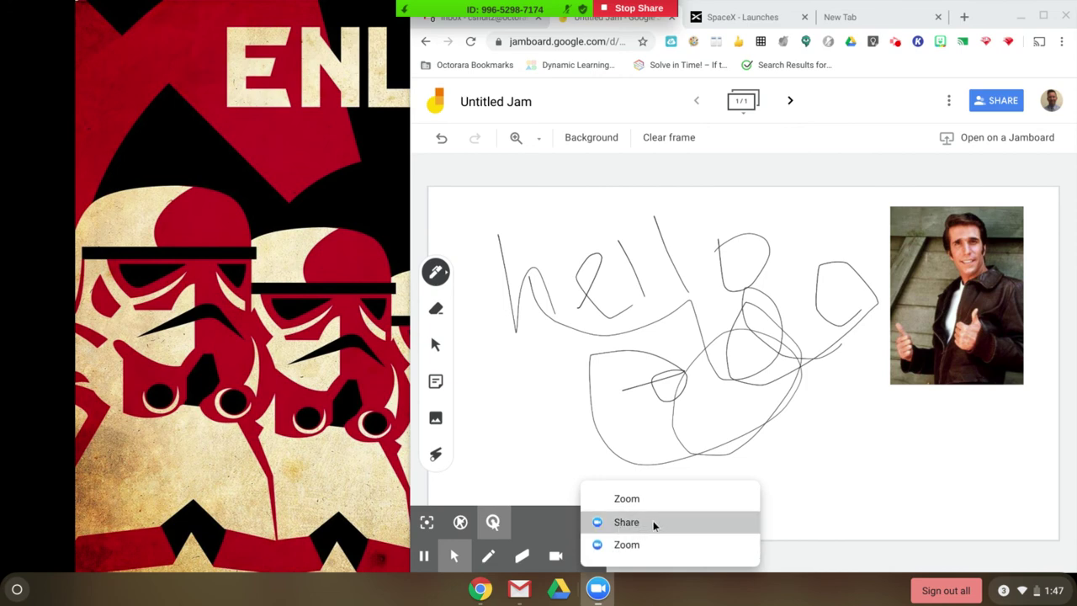
{"action": "left_click", "coordinate": [627, 545]}
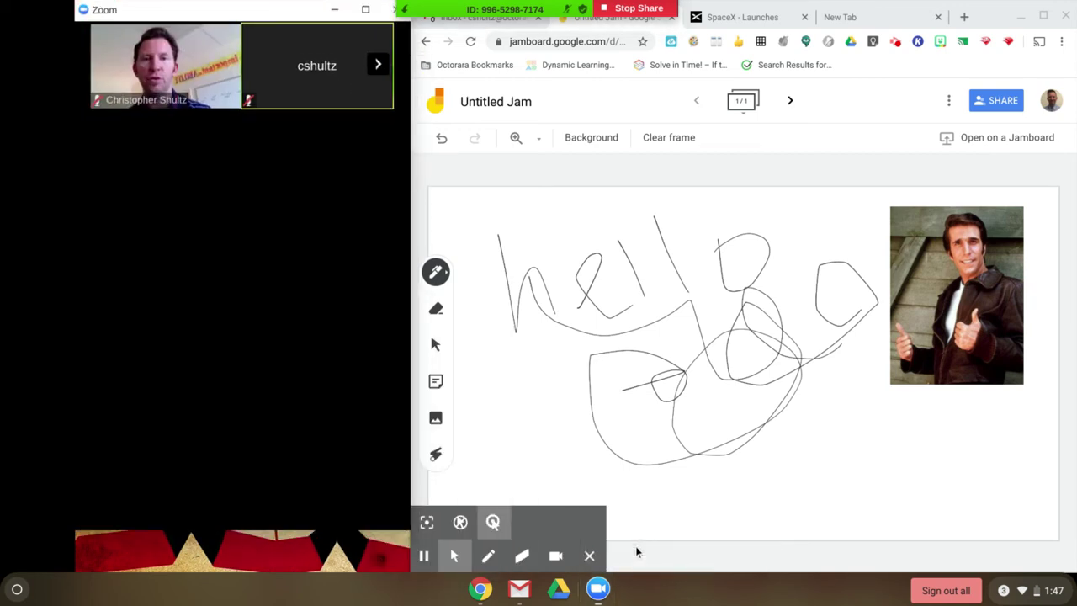
{"action": "mouse_move", "coordinate": [298, 144]}
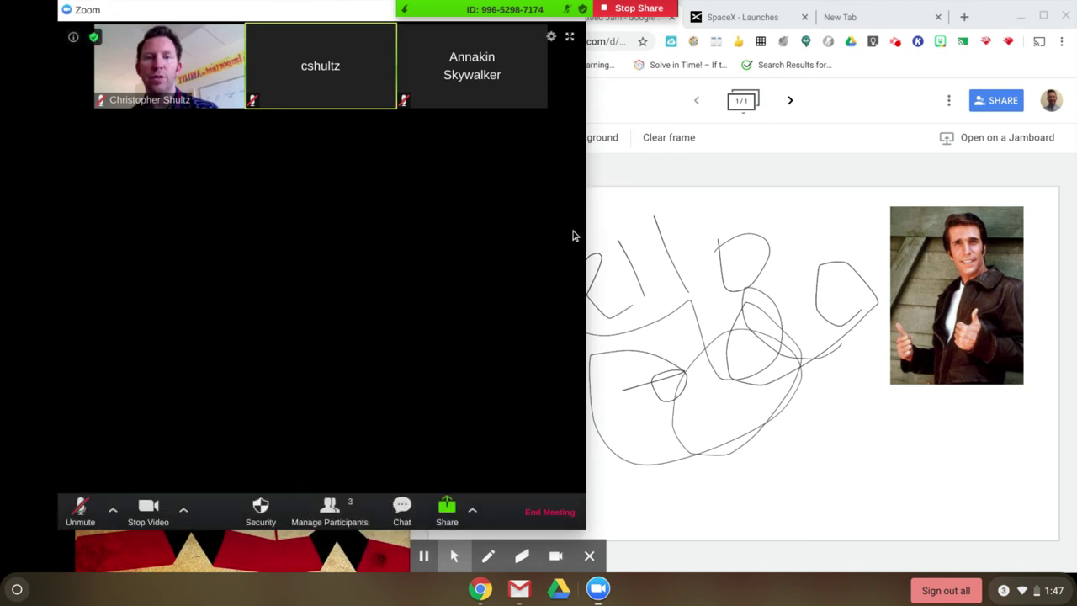
{"action": "left_click_drag", "start_coordinate": [586, 255], "coordinate": [429, 266]}
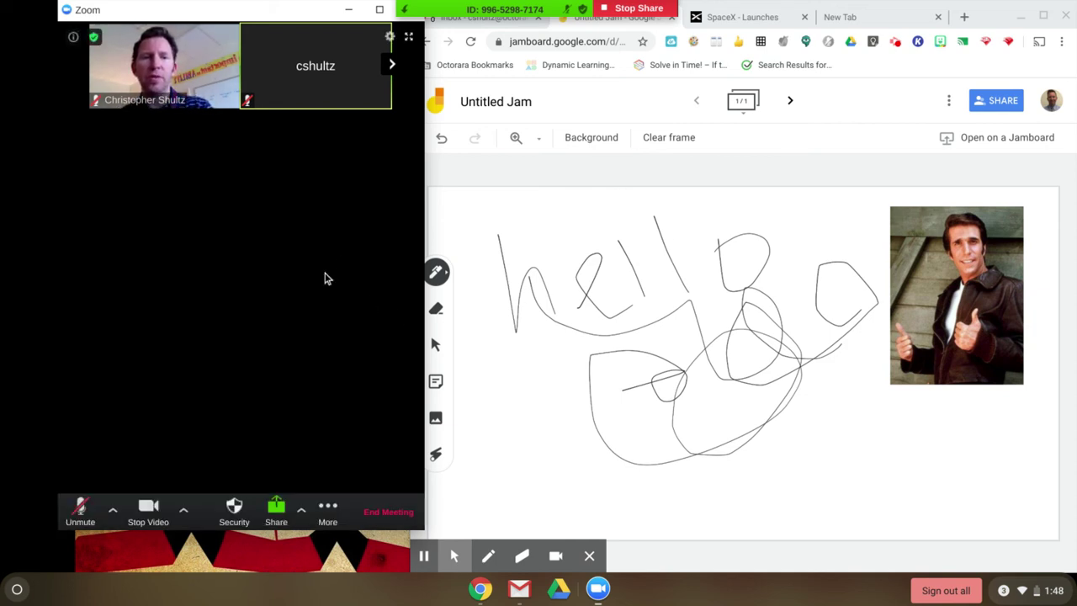
- Restore the browser window to a floating size beside the Zoom meeting window
{"action": "double_click", "coordinate": [992, 16]}
{"action": "double_click", "coordinate": [991, 17]}
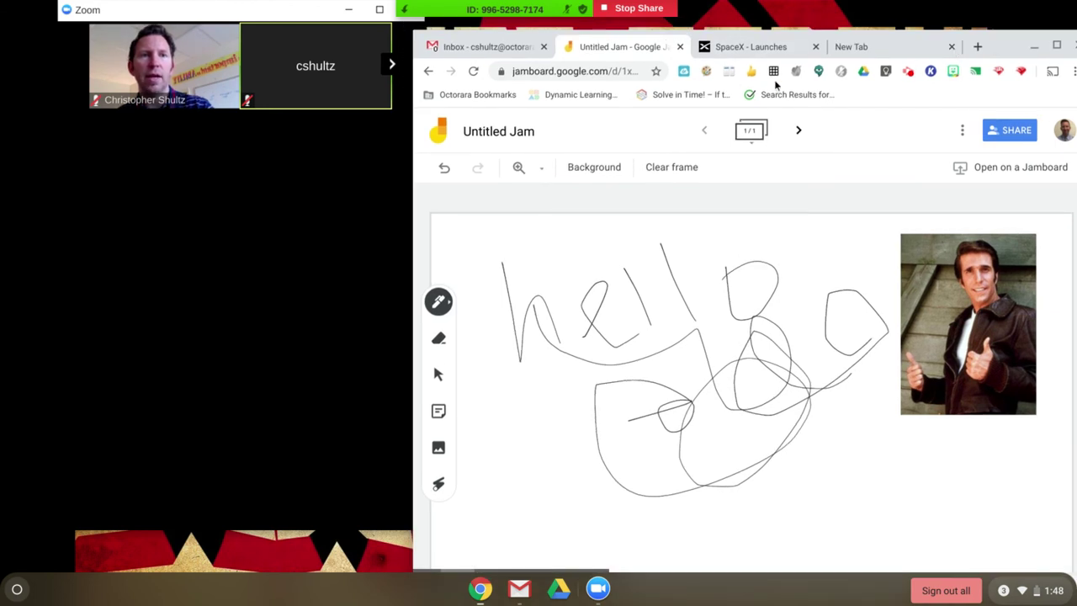